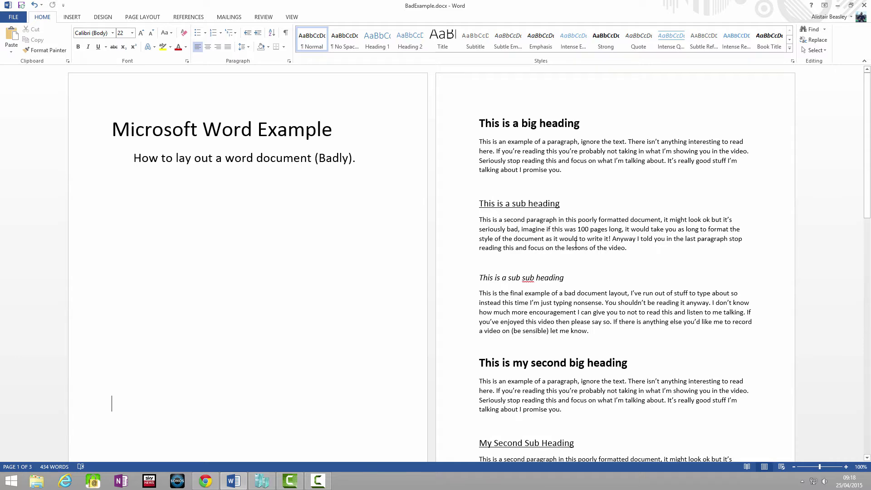
Step: Examine the document's layout and the manual font formatting of its title, subtitle, big heading, sub heading and sub sub heading
scroll(576, 243, "down", 10)
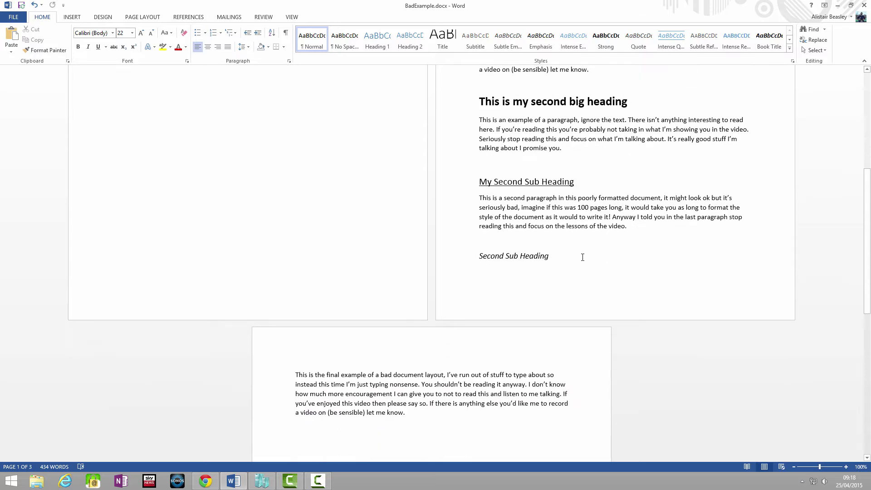
scroll(582, 257, "down", 3)
scroll(583, 257, "up", 8)
scroll(582, 257, "up", 5)
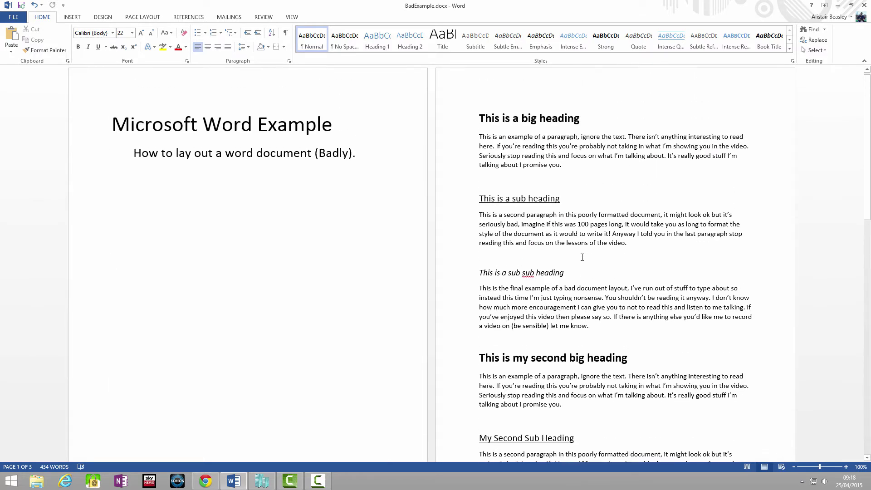
left_click(143, 129)
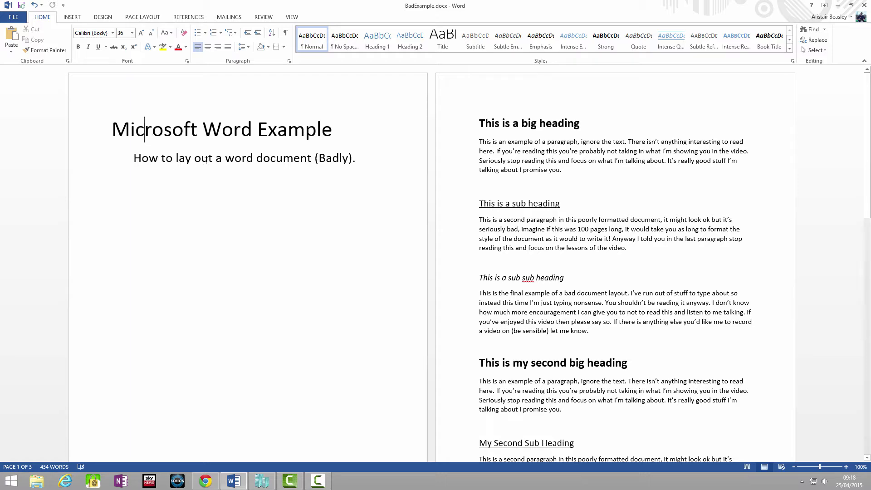
left_click_drag(202, 161, 208, 163)
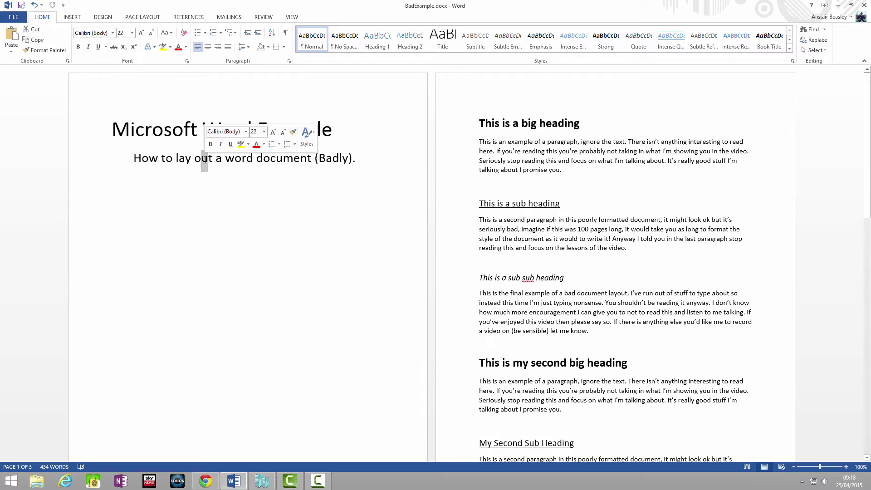
left_click(519, 124)
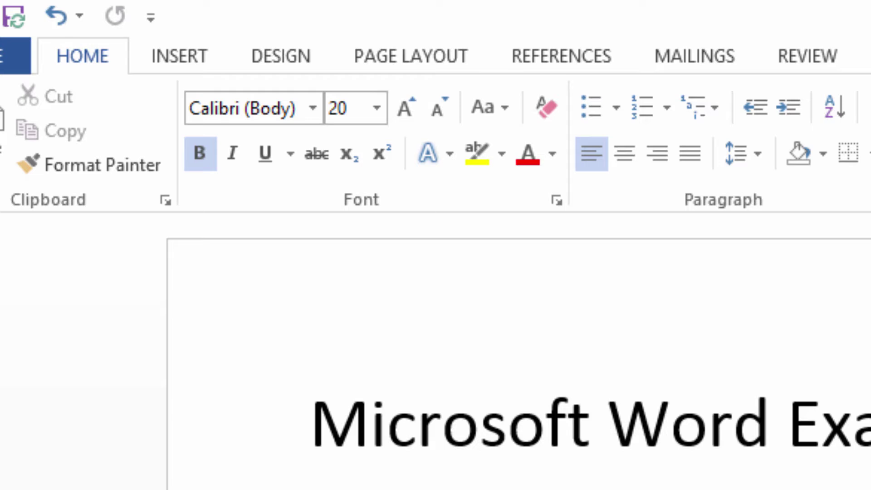
key("Down")
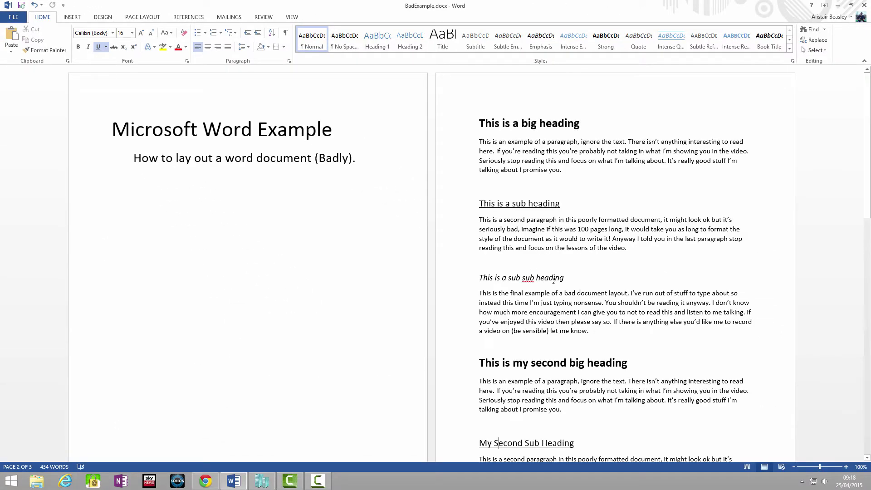
left_click(553, 280)
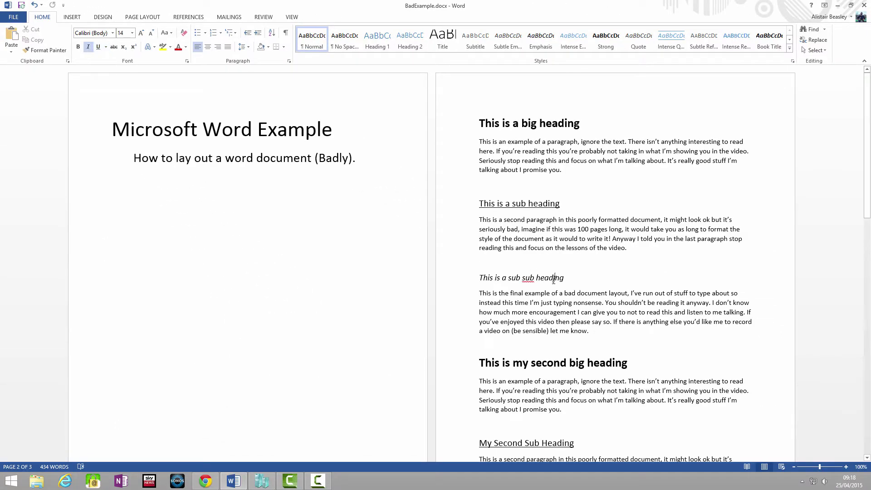
left_click(596, 240)
Step: Set the font at the blank line below the first page's subtitle to BATAVIA
left_click(372, 256)
left_click(112, 33)
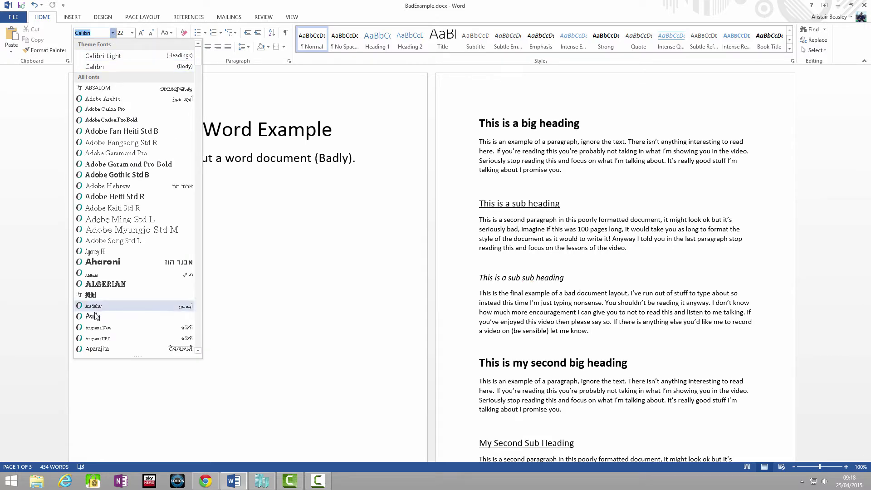
scroll(121, 311, "down", 8)
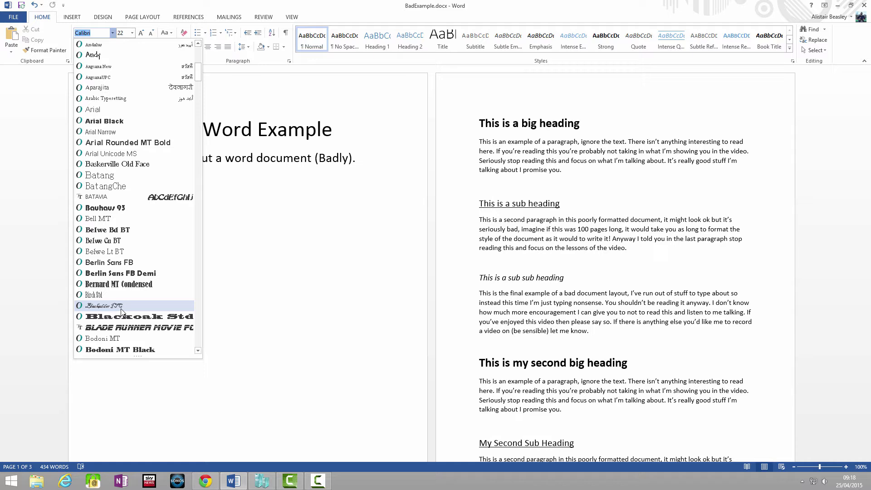
left_click(115, 197)
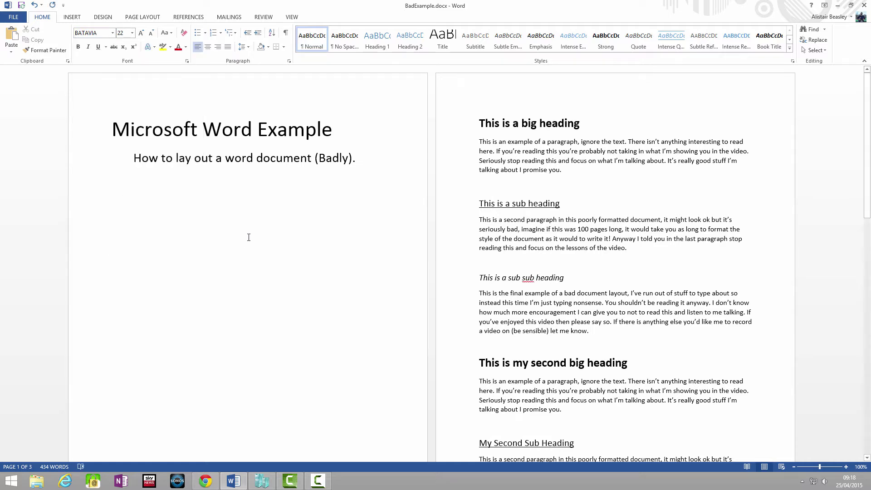
Step: Change the font of the body paragraph under "This is a big heading" to an Adobe Arabic typeface
left_click(566, 169)
left_click_drag(561, 171, 472, 140)
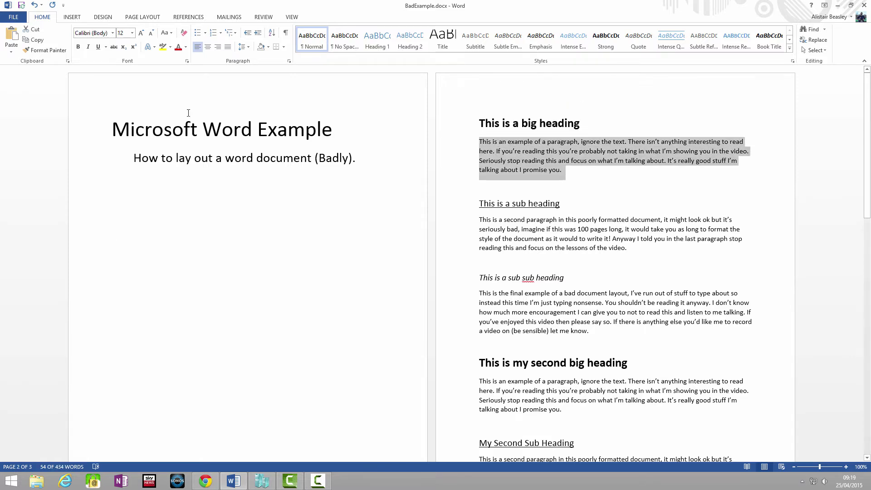
left_click(113, 33)
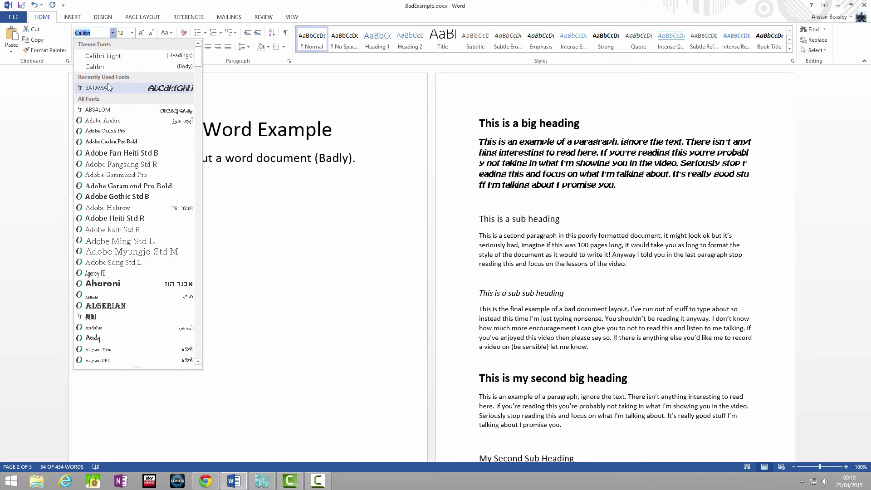
left_click(117, 122)
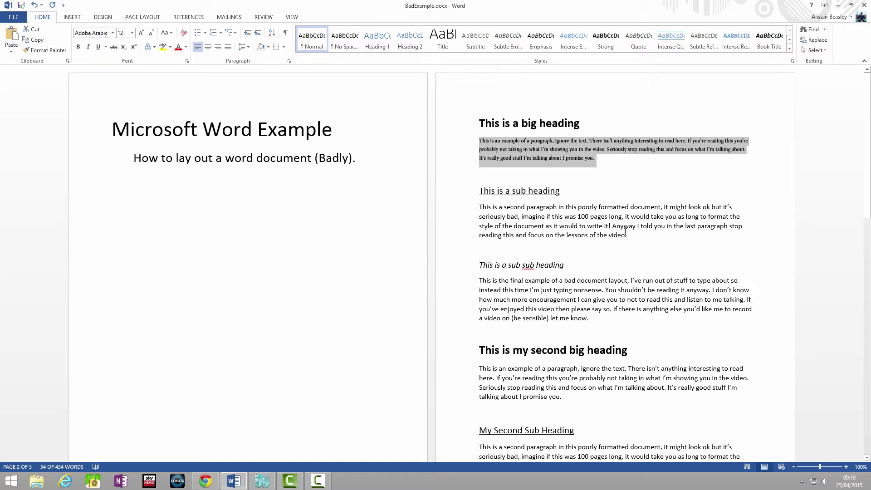
left_click_drag(631, 238, 475, 209)
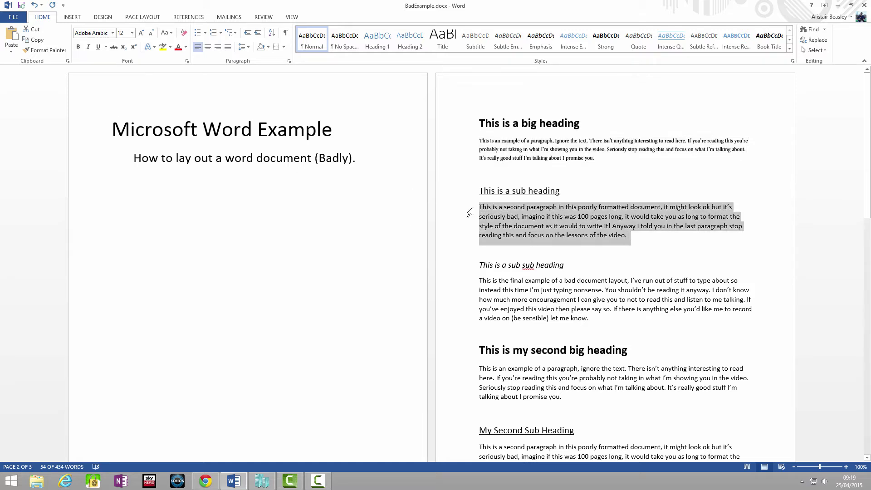
left_click(112, 33)
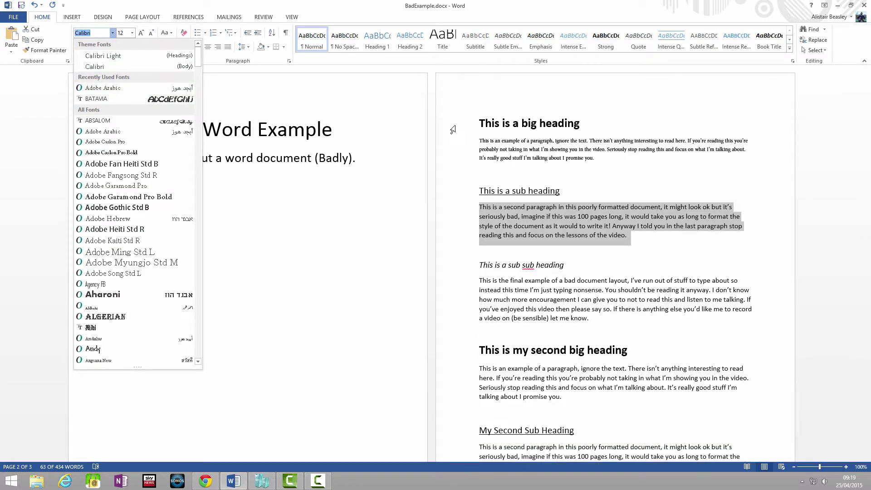
key("Escape")
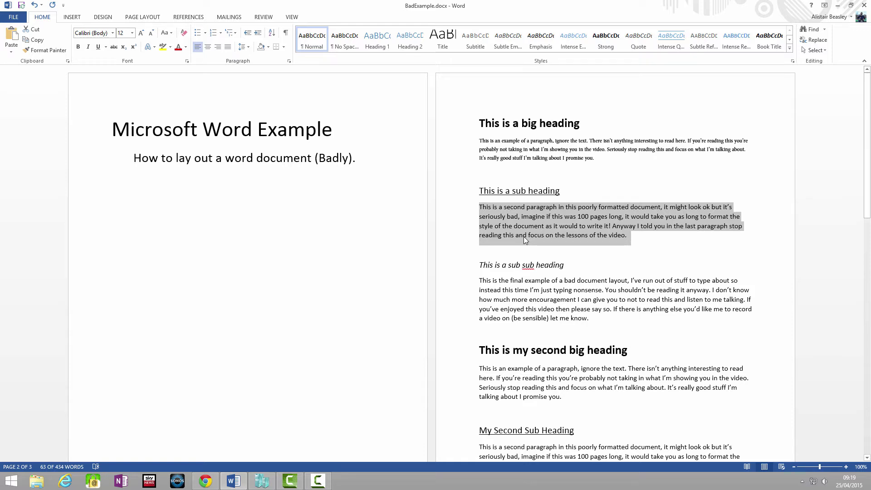
left_click(538, 226)
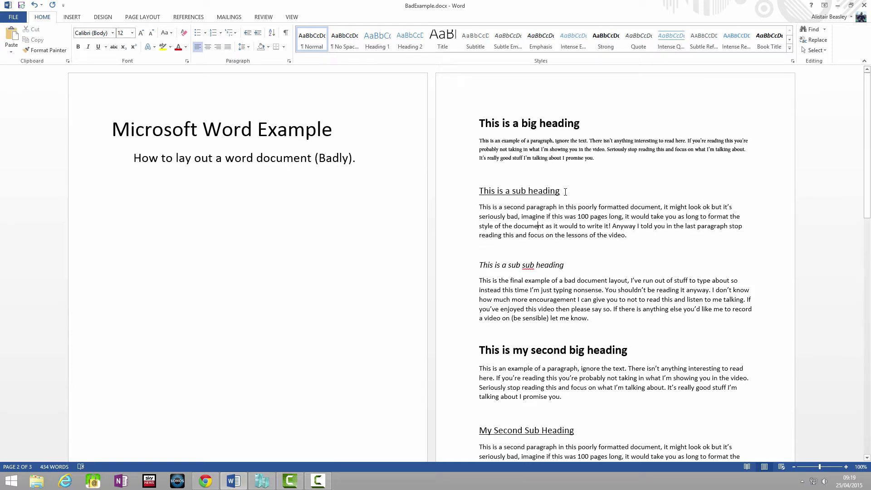
Step: Remove the underline from the heading "This is a sub heading"
left_click_drag(565, 191, 479, 191)
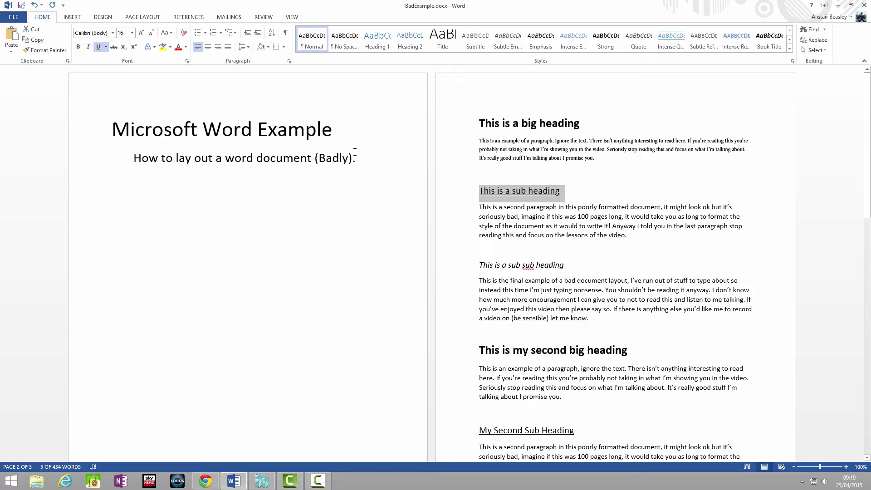
left_click(98, 47)
Step: Examine the formatting of "My Second Sub Heading" and look through the remaining headings and pages
scroll(591, 379, "down", 3)
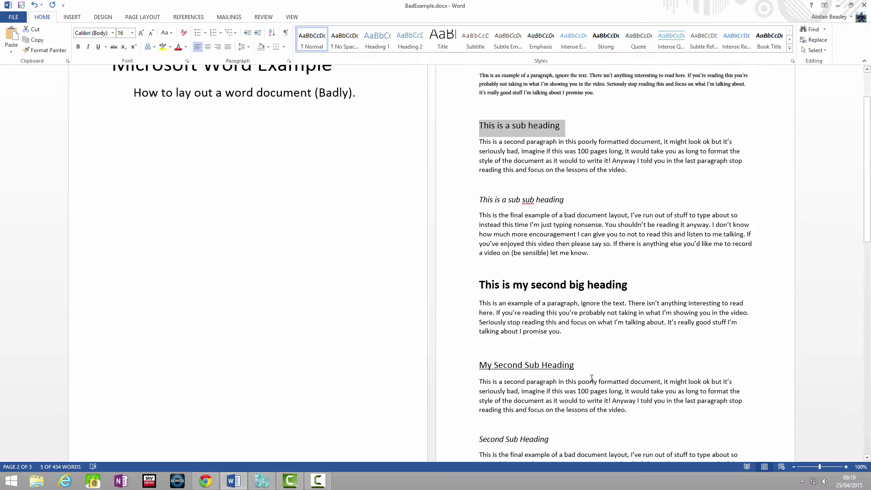
left_click_drag(576, 367, 465, 369)
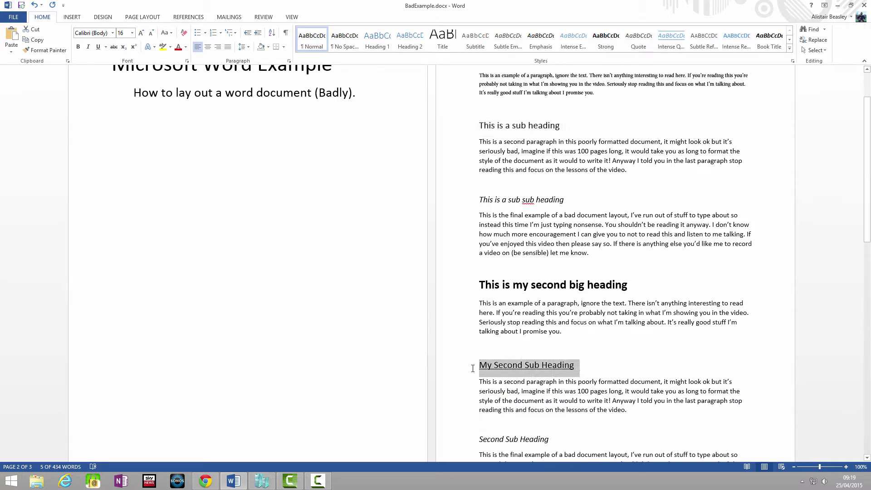
scroll(623, 396, "down", 2)
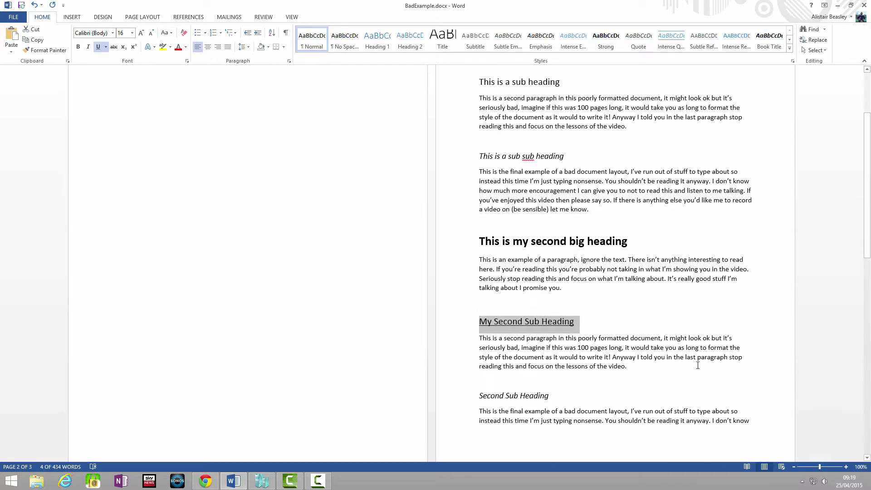
scroll(697, 365, "down", 3)
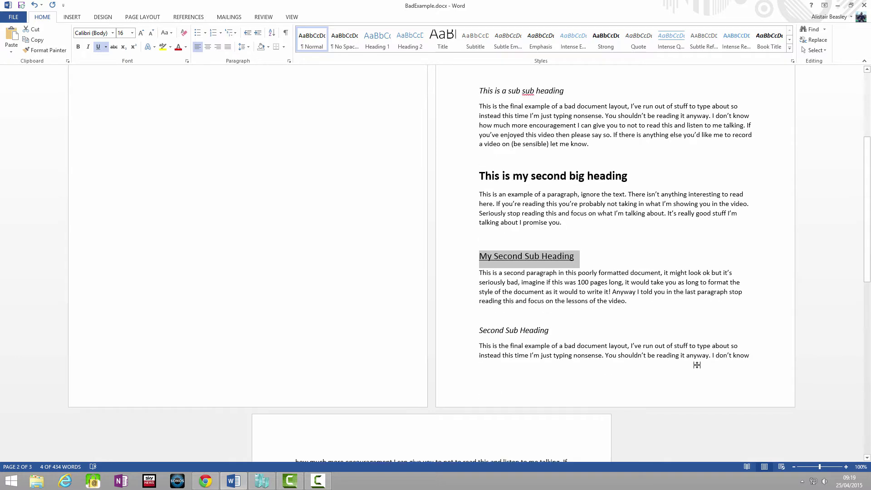
scroll(698, 366, "down", 5)
scroll(698, 365, "up", 13)
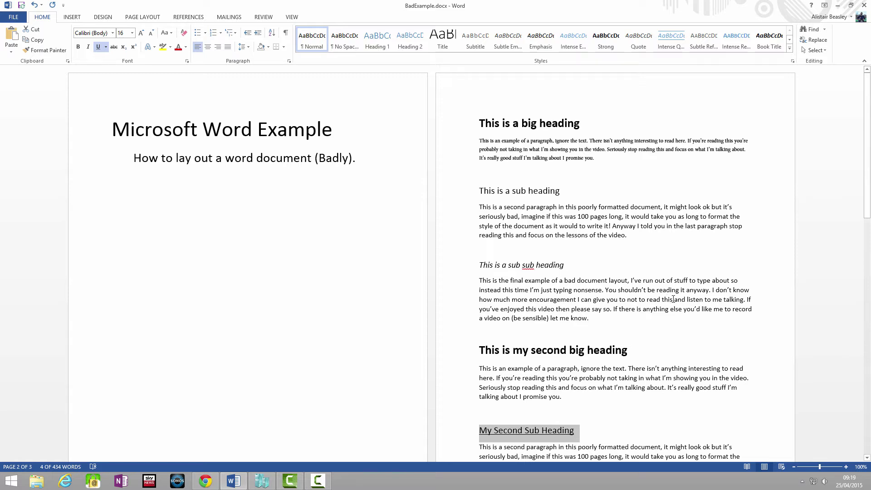
left_click(672, 292)
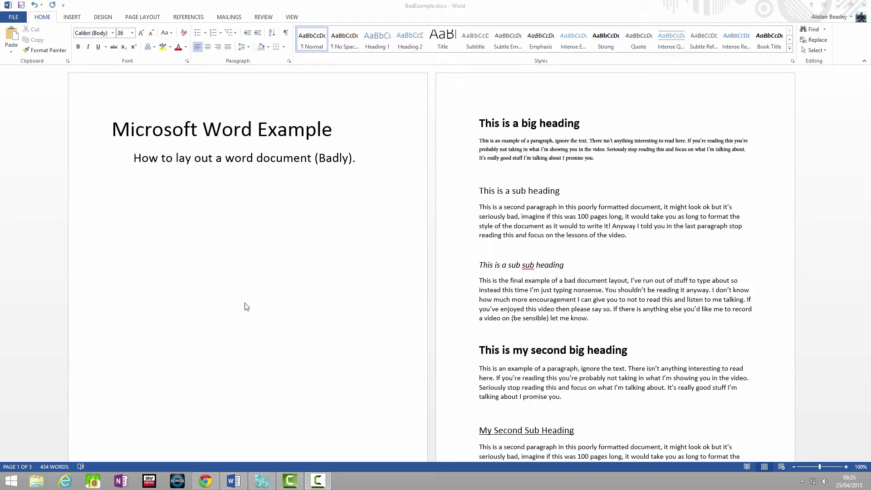
Step: Open a new Word window and create a blank document
right_click(233, 483)
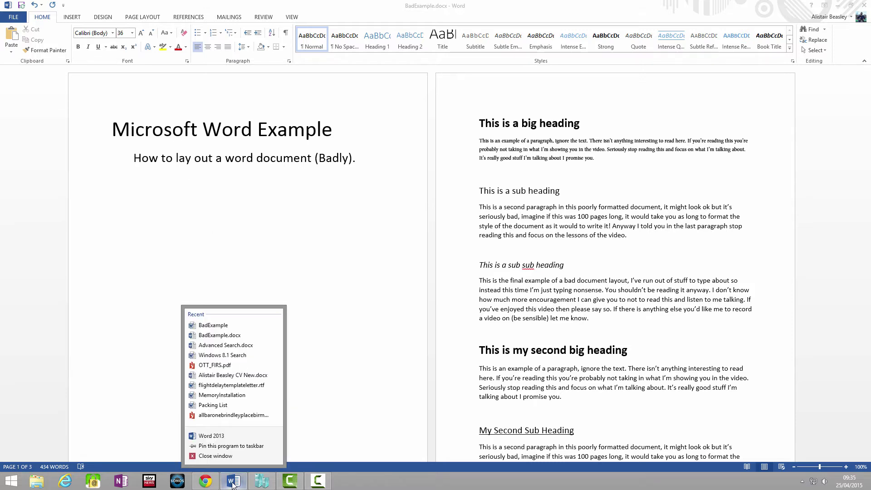
left_click(211, 437)
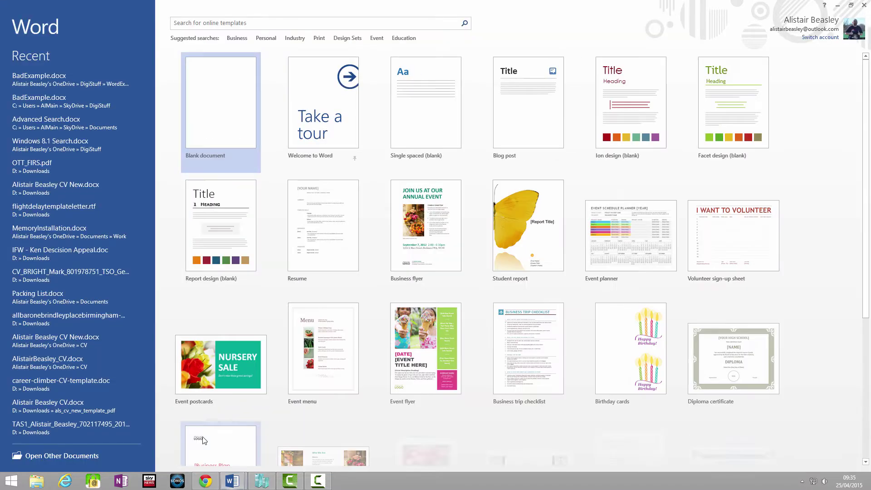
left_click(223, 127)
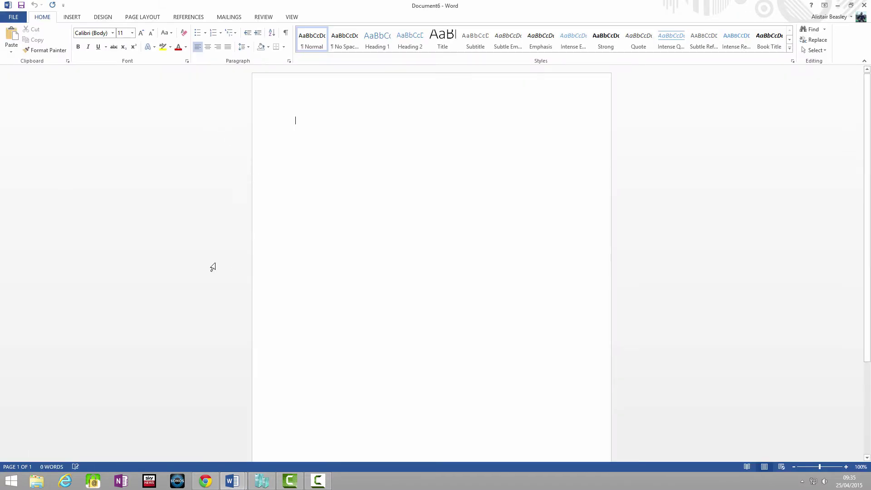
Step: Switch to BadExample.docx and copy its entire contents
mouse_move(241, 484)
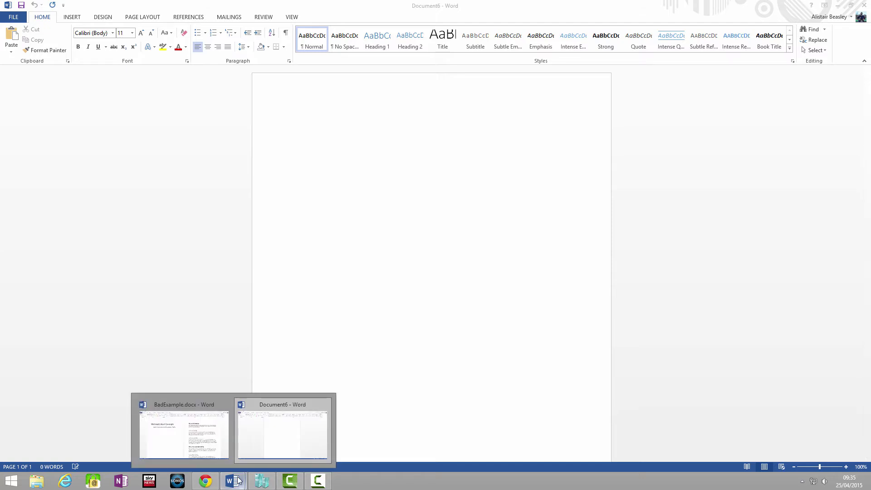
left_click(191, 408)
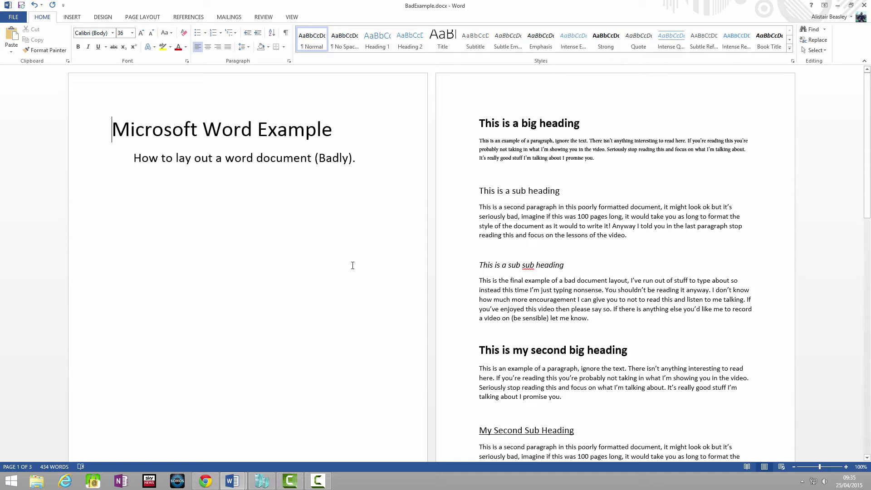
key("ctrl+a")
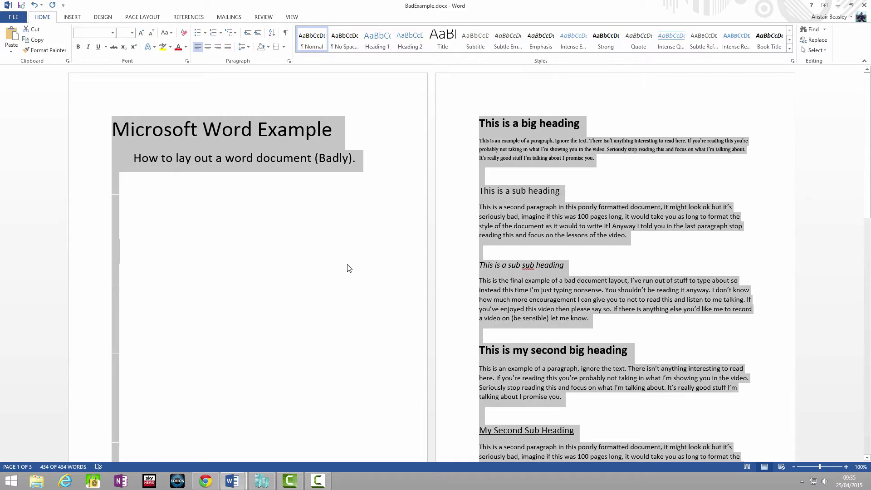
Step: Paste the copied contents into the new blank document, keeping the text only without its formatting
left_click(249, 470)
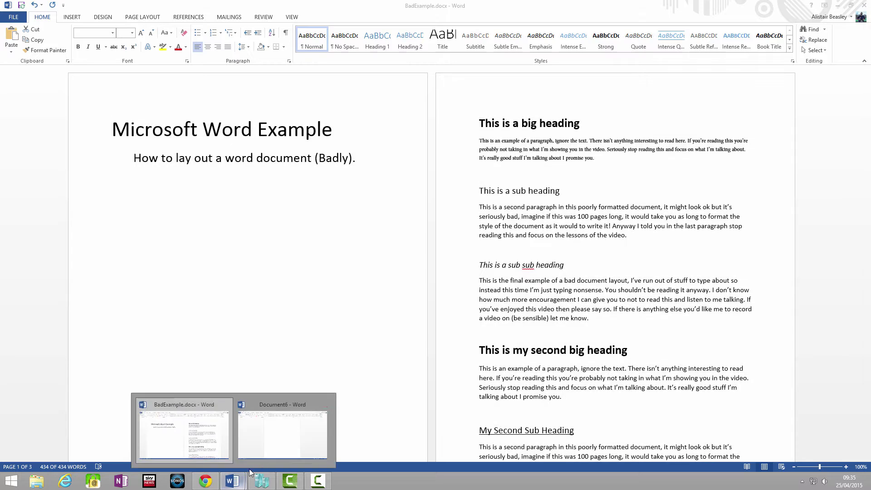
left_click(277, 433)
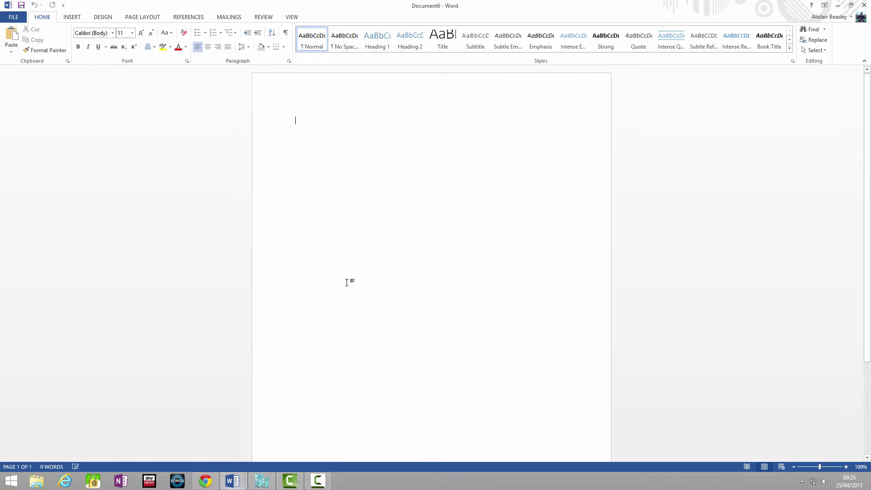
key("ctrl+v")
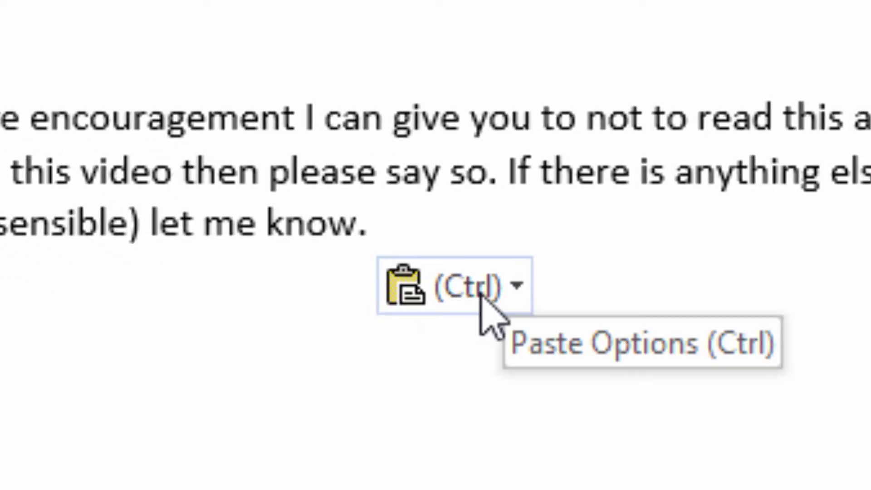
left_click(481, 295)
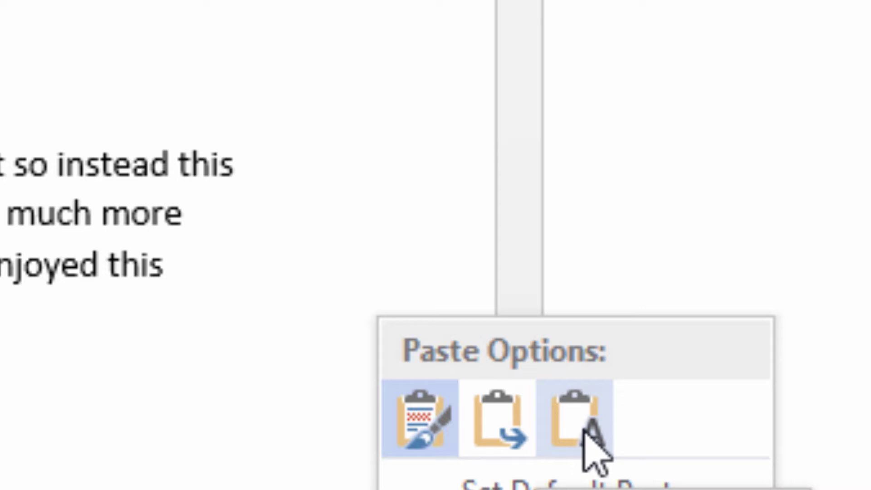
left_click(585, 431)
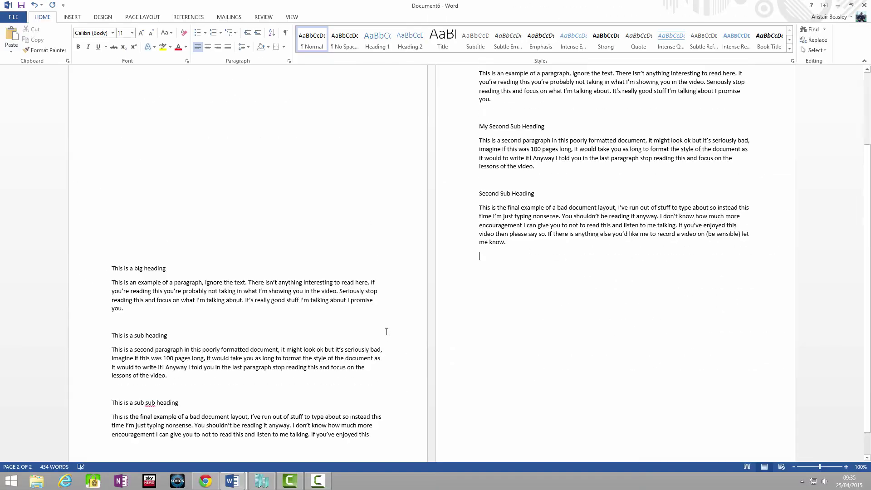
Step: Insert four extra blank lines below the "How to lay out a word document (Badly)." line on the first page
scroll(386, 331, "up", 3)
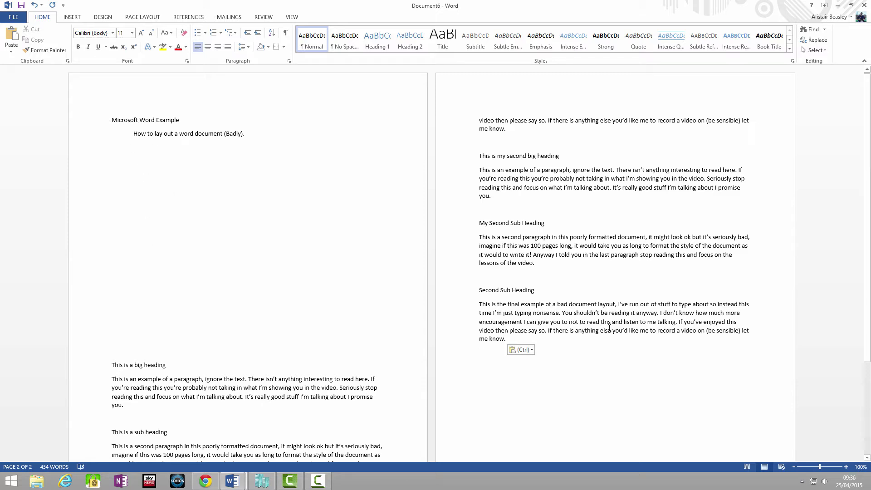
left_click(146, 157)
key("Return")
key("Return")
key("Return")
key("Return")
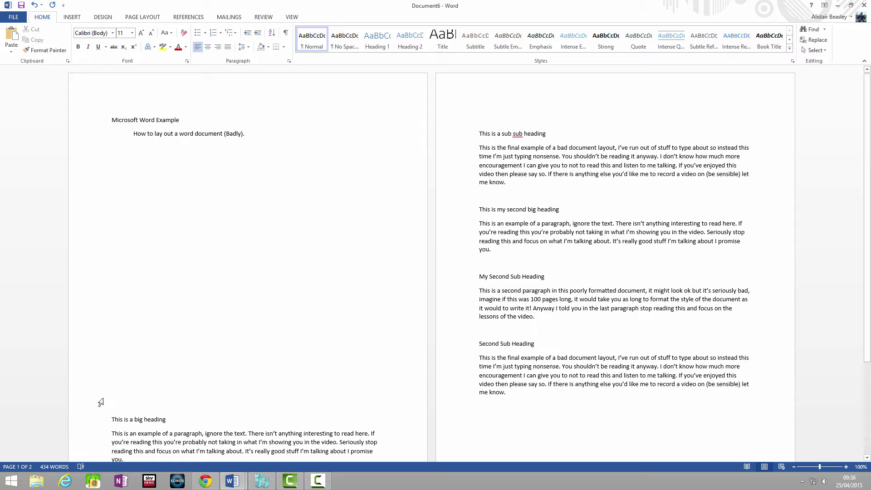
Step: Delete all the blank lines between "How to lay out a word document (Badly)." and "This is a big heading"
left_click(269, 139)
key("Delete")
key("Delete")
key("Delete")
key("Delete")
key("Delete")
key("Delete")
key("Delete")
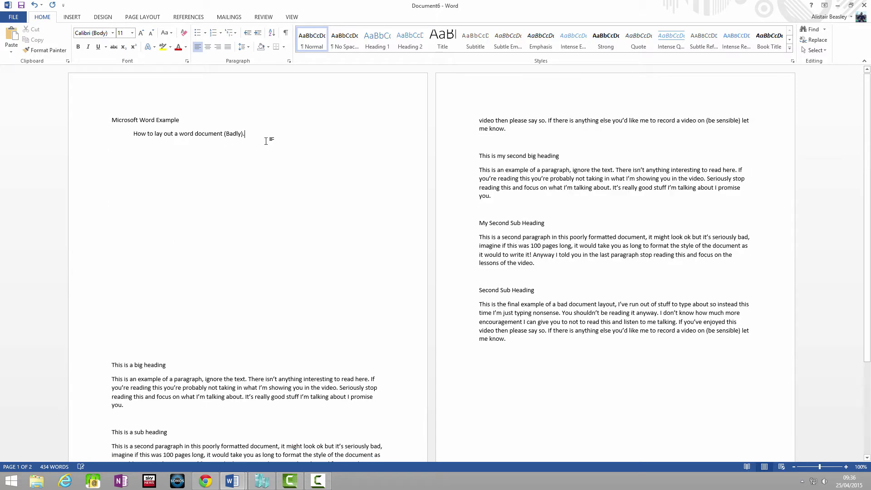
key("Delete")
key("Delete")
key("Delete")
key("Delete")
key("Delete")
key("Delete")
key("Delete")
key("Delete")
key("Delete")
key("Delete")
key("Delete")
key("Delete")
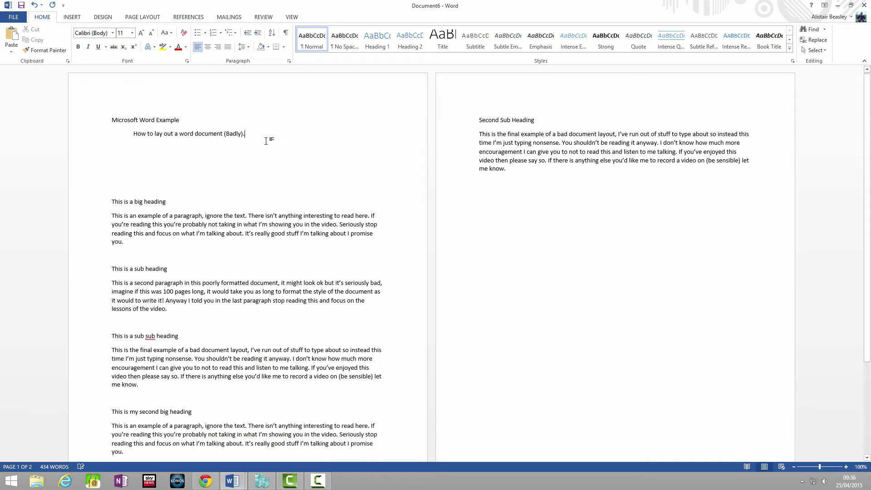
key("Delete")
Step: Insert a page break directly before "This is a big heading"
key("Right")
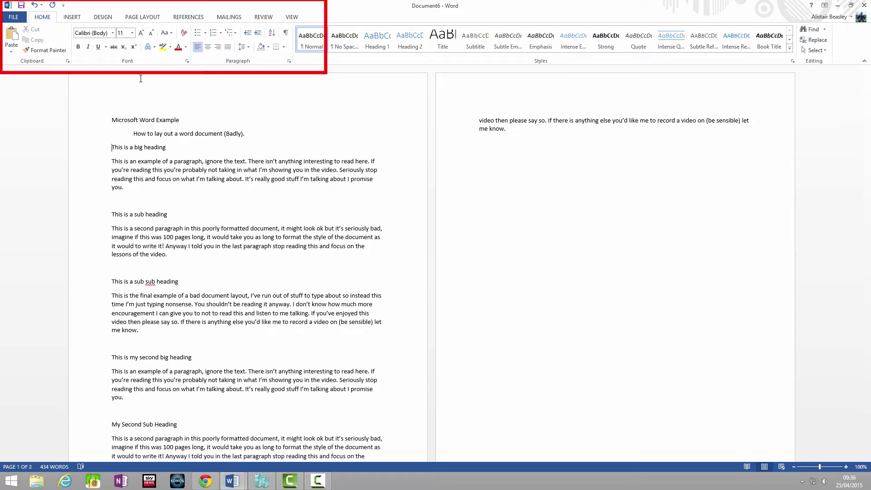
left_click(73, 18)
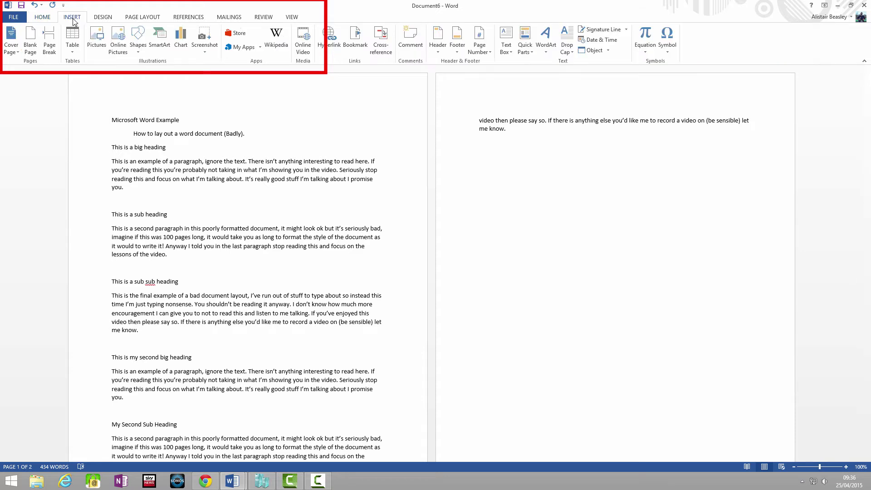
left_click(49, 37)
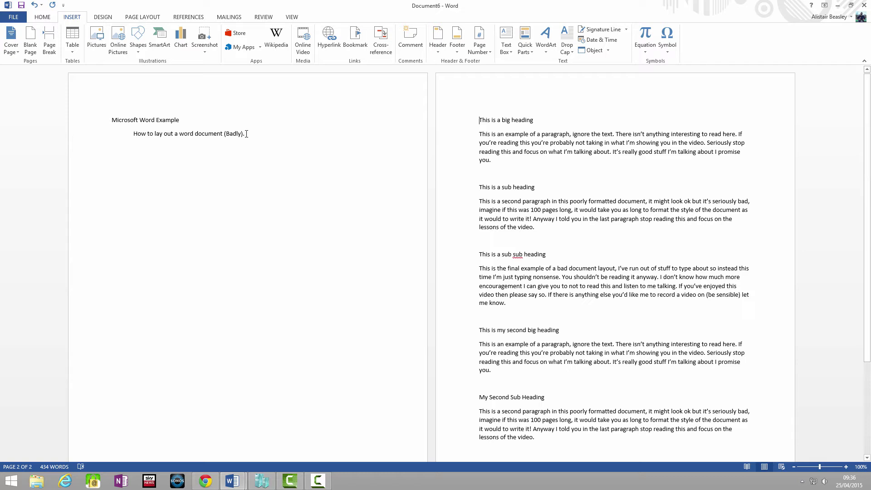
Step: Remove the indent in front of the "How to lay out a word document (Badly)." line
left_click(133, 136)
key("BackSpace")
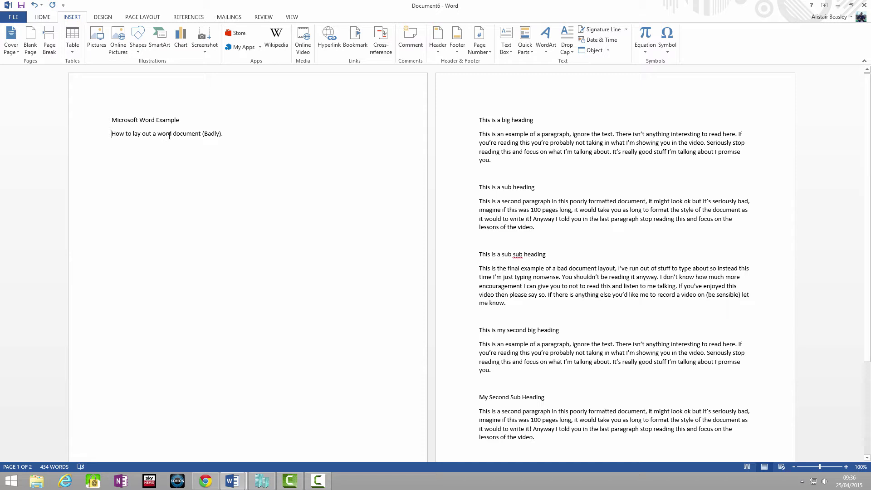
Step: Try moving the "How to lay out a word document (Badly)." line down with six blank lines, and remove them again
key("Return")
key("Return")
key("Return")
key("Return")
key("Return")
key("Return")
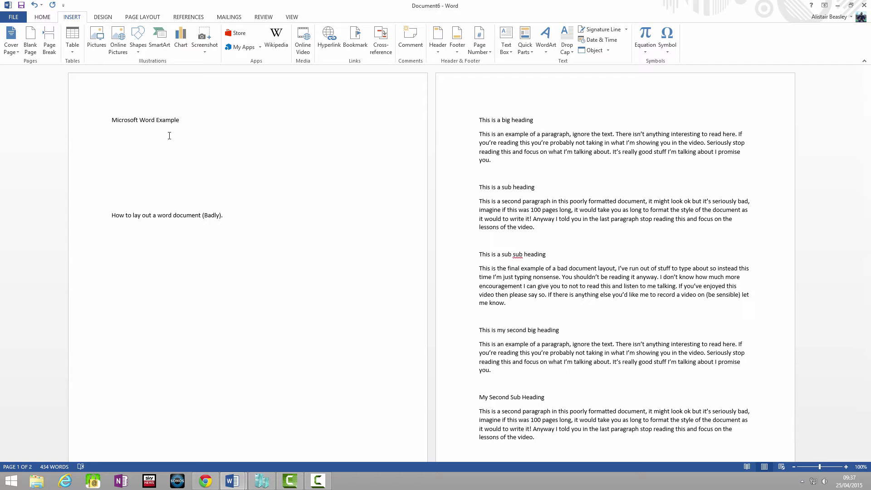
key("BackSpace")
key("BackSpace")
key("BackSpace")
key("BackSpace")
key("BackSpace")
key("BackSpace")
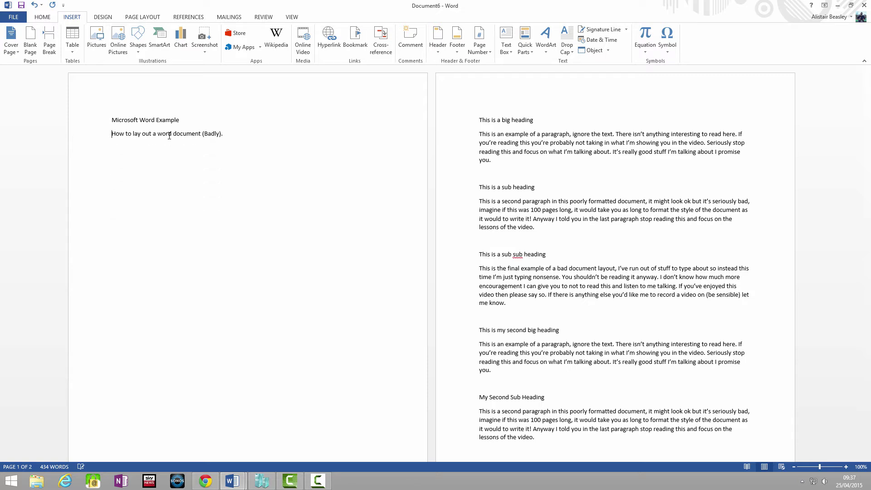
Step: Look through the available styles for "Microsoft Word Example" and apply the Title style to it
left_click(42, 16)
left_click_drag(185, 120, 112, 121)
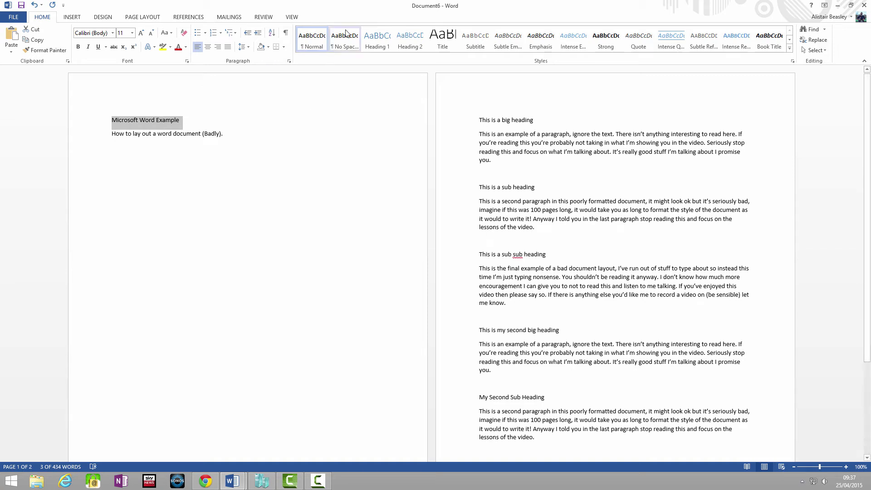
left_click(790, 48)
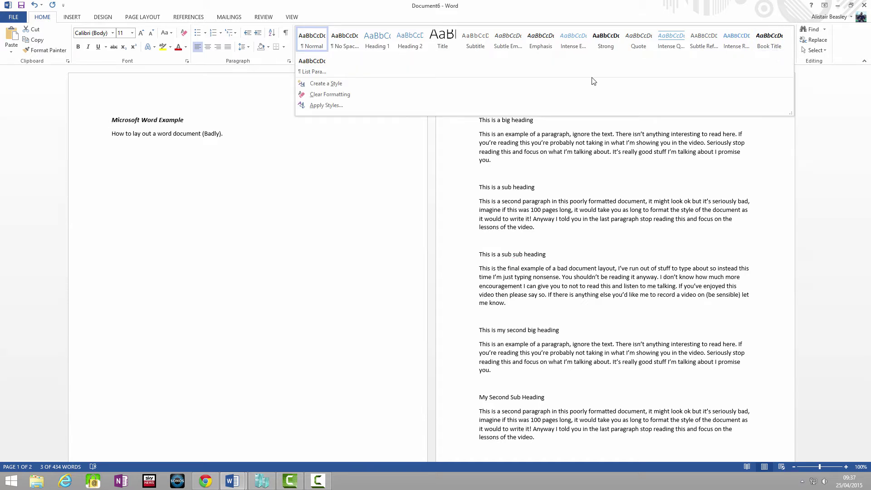
left_click(346, 108)
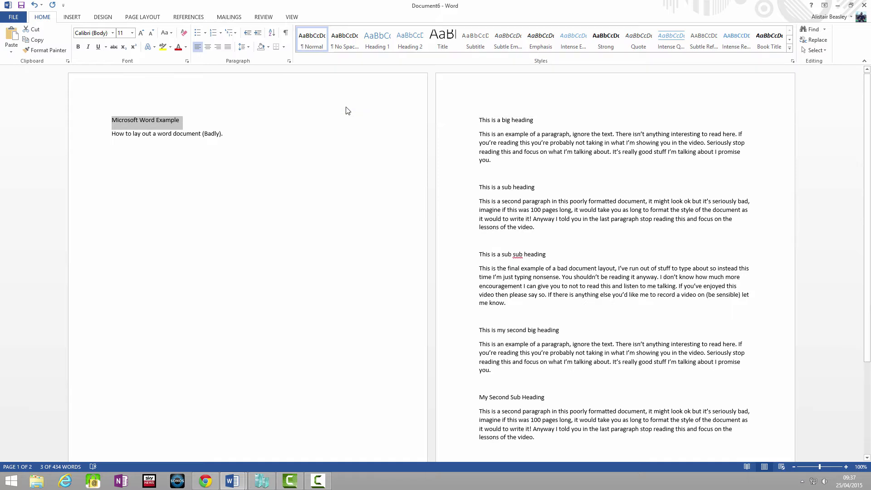
left_click(110, 99)
scroll(101, 139, "down", 15)
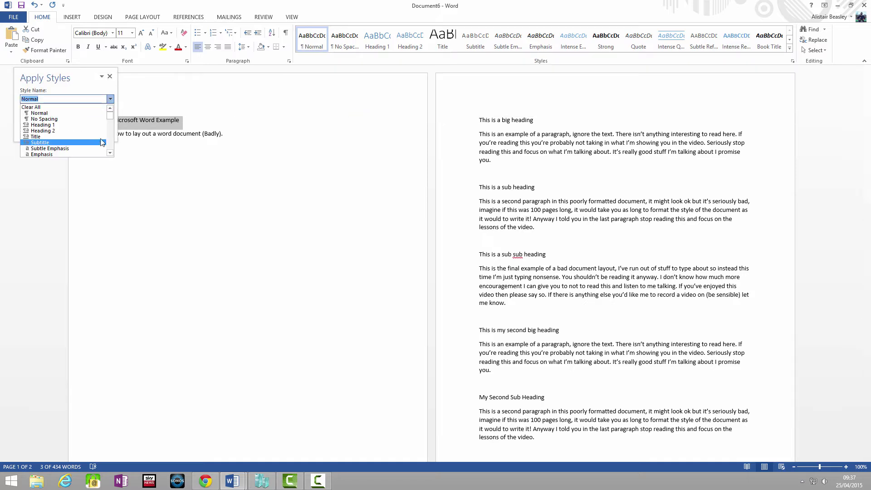
scroll(100, 140, "down", 6)
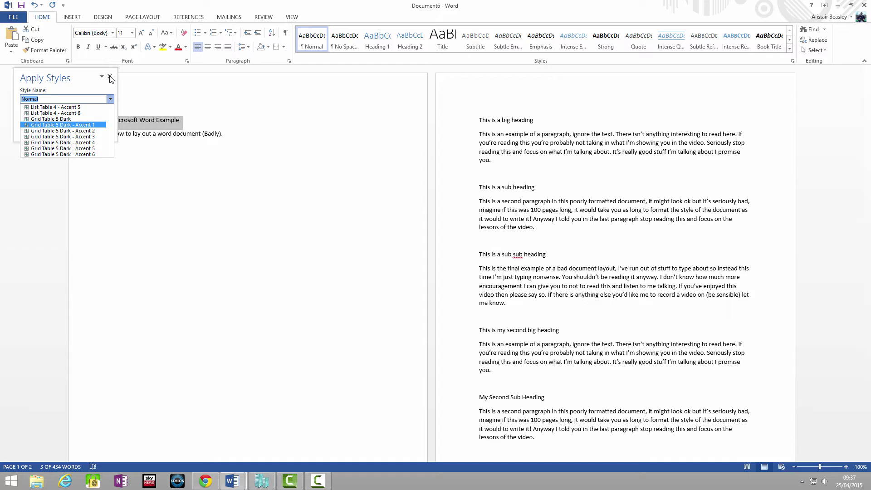
left_click(109, 77)
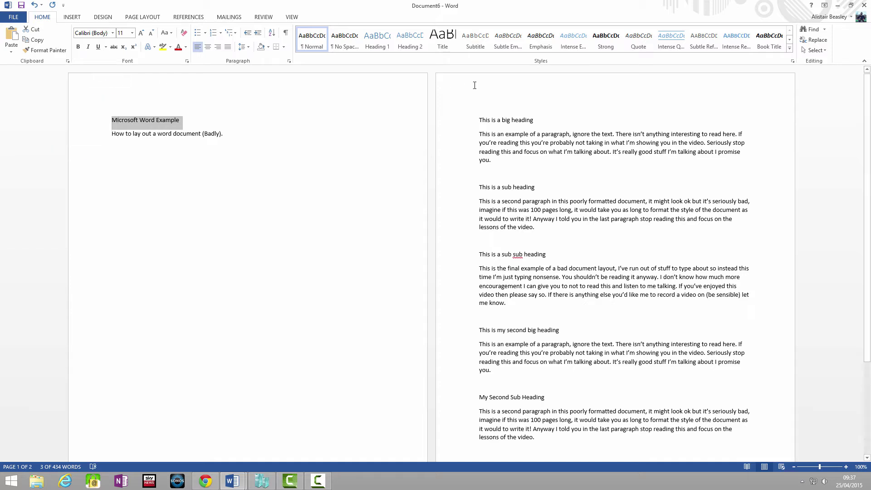
left_click(439, 36)
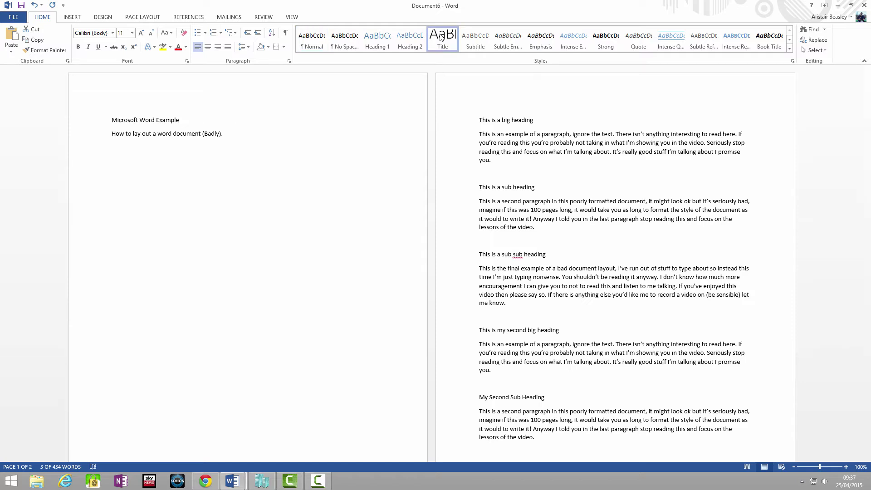
Step: Remove the full stop ending the "How to lay out a word document (Badly)" line and apply the Subtitle style to the line
left_click(234, 144)
left_click_drag(224, 143, 132, 143)
left_click(226, 143)
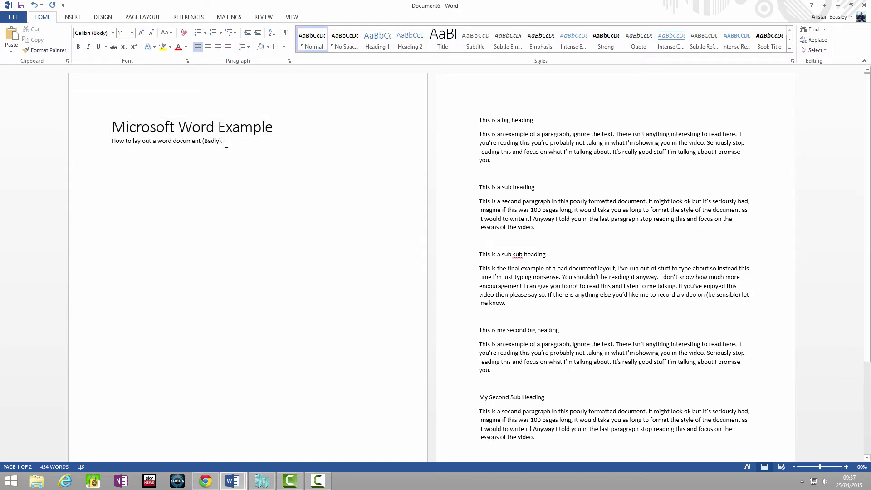
left_click_drag(226, 144, 112, 143)
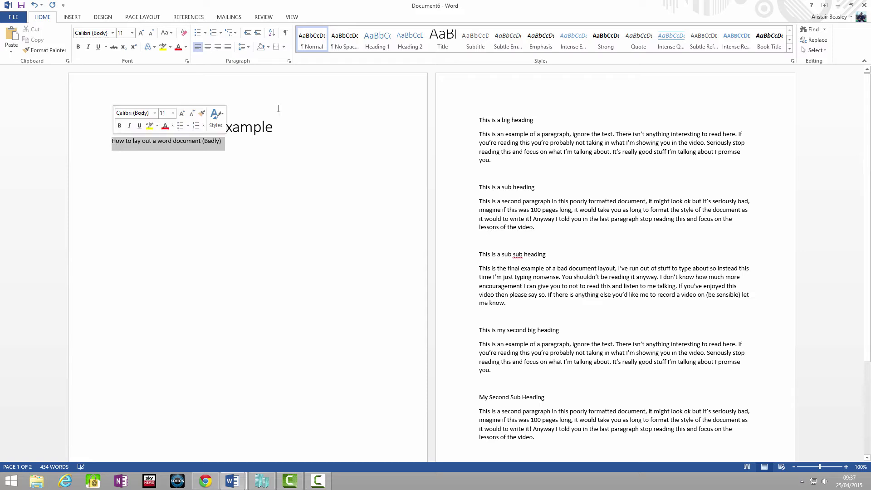
left_click(474, 41)
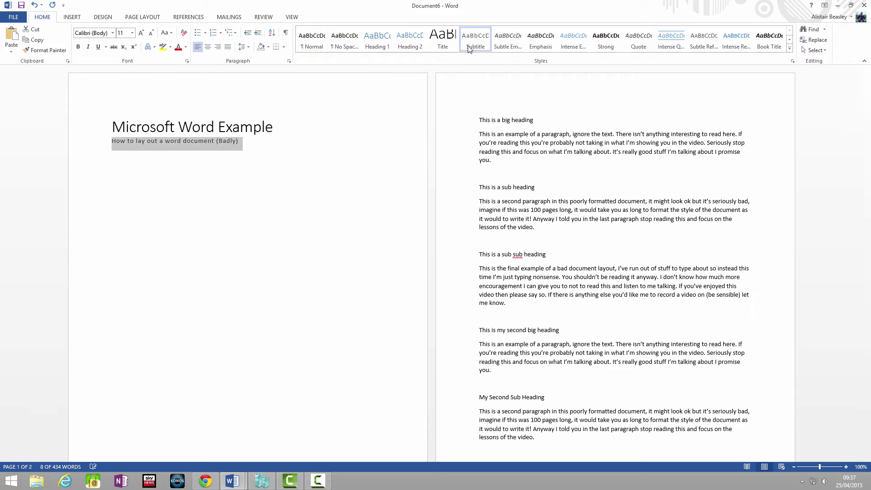
Step: Replace the word "Badly" in the subtitle's brackets with "Good"
left_click(227, 145)
left_click_drag(218, 142, 236, 141)
type("Good")
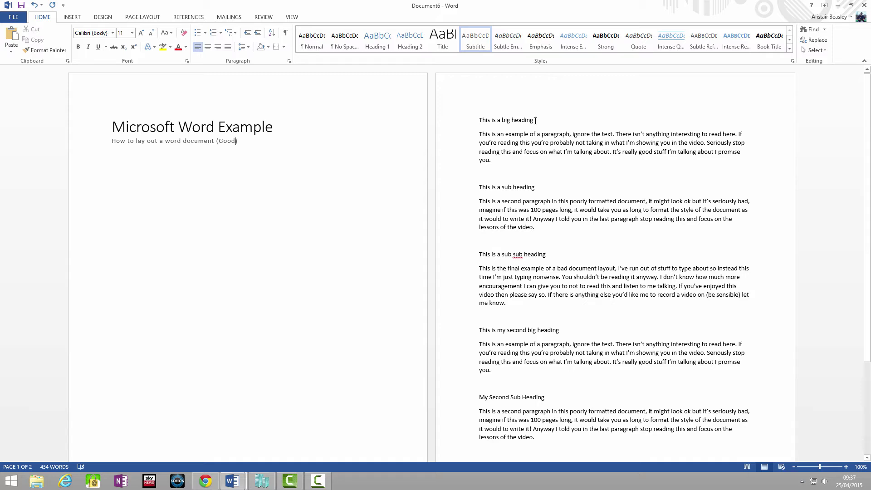
Step: Apply the Heading 1 style to "This is a big heading" and add a blank line below it
left_click_drag(535, 120, 485, 122)
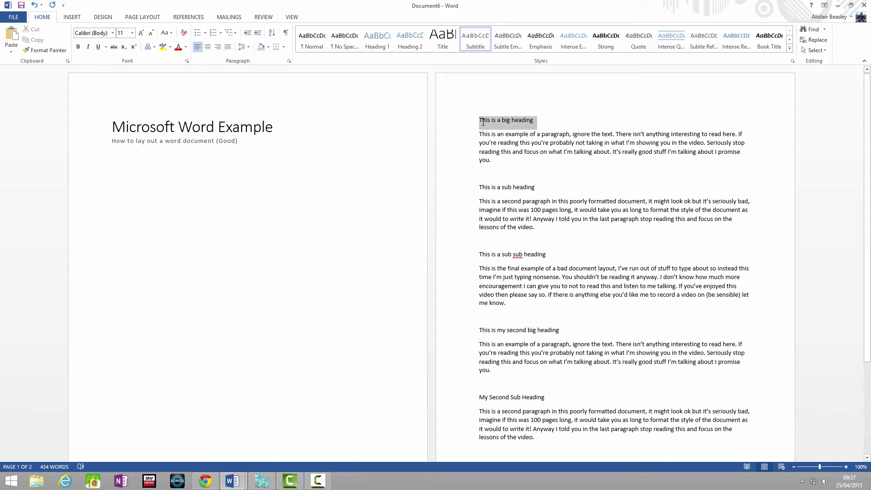
left_click(378, 43)
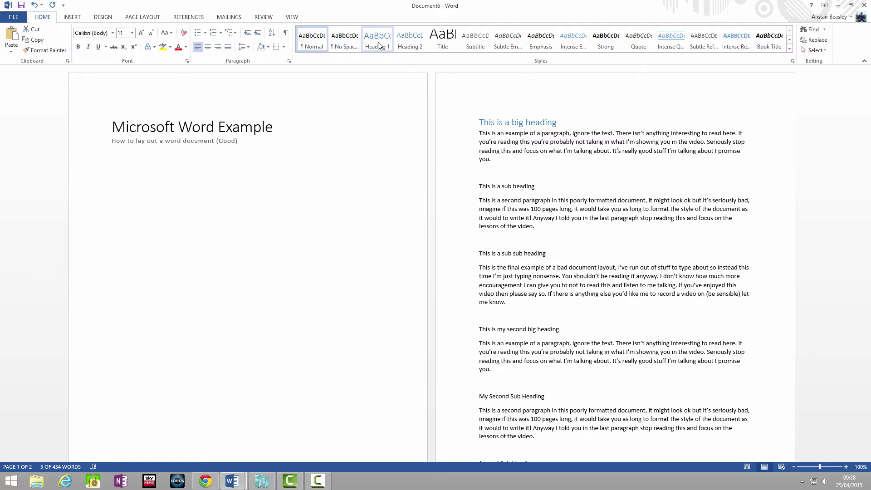
left_click(557, 122)
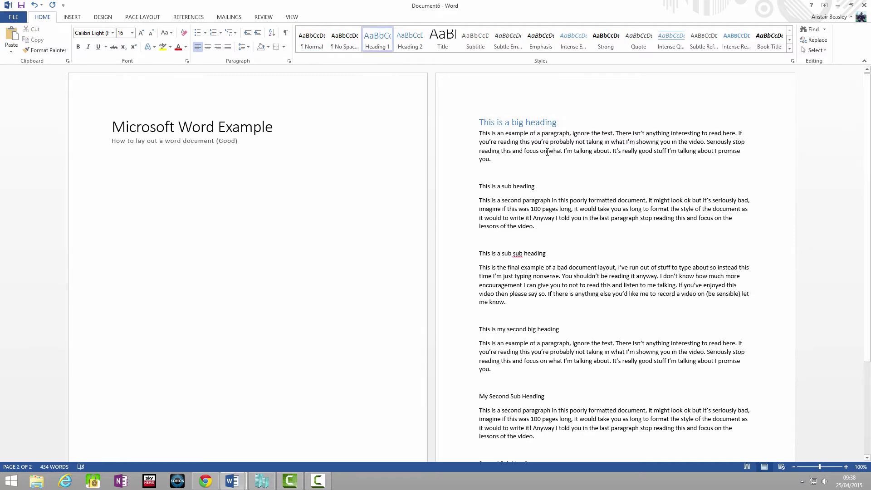
key("Return")
Step: Apply the Heading 2 style to "This is a sub heading" and add a blank line below it
left_click_drag(542, 200, 479, 121)
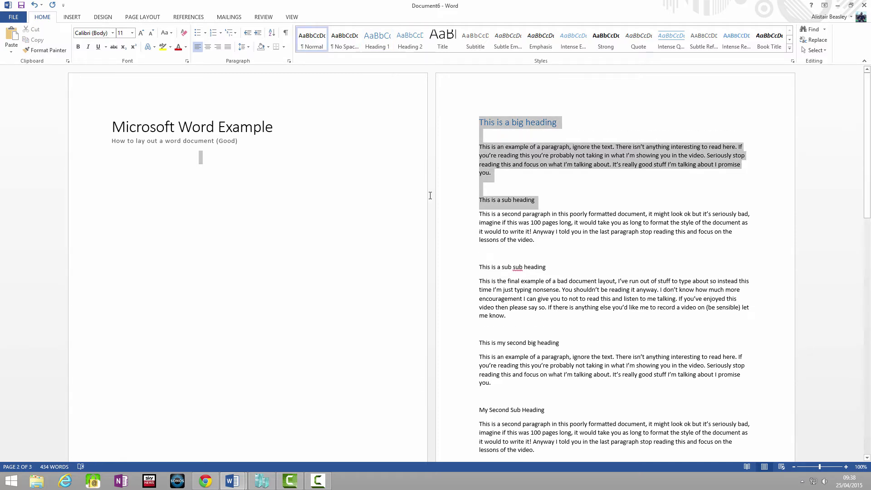
left_click(475, 204)
key("ctrl+alt+2")
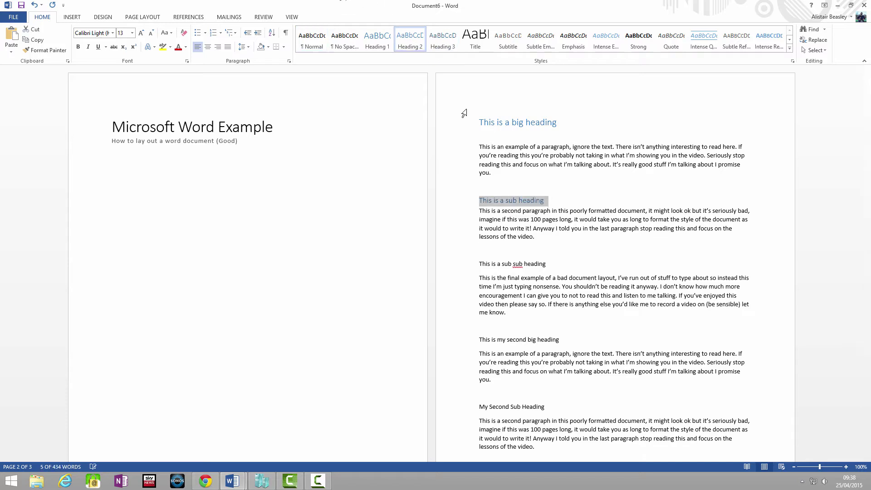
left_click(554, 203)
key("Return")
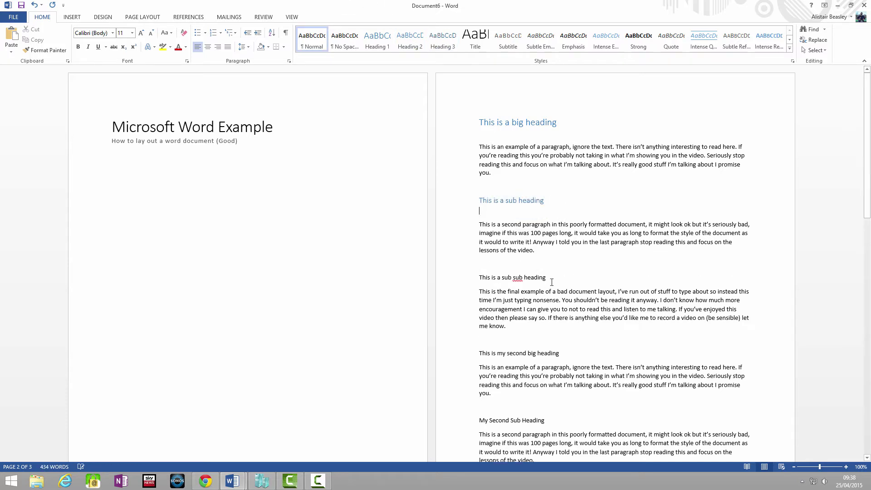
Step: Apply the Heading 3 style to "This is a sub sub heading" and add a blank line below it
left_click_drag(549, 278, 478, 277)
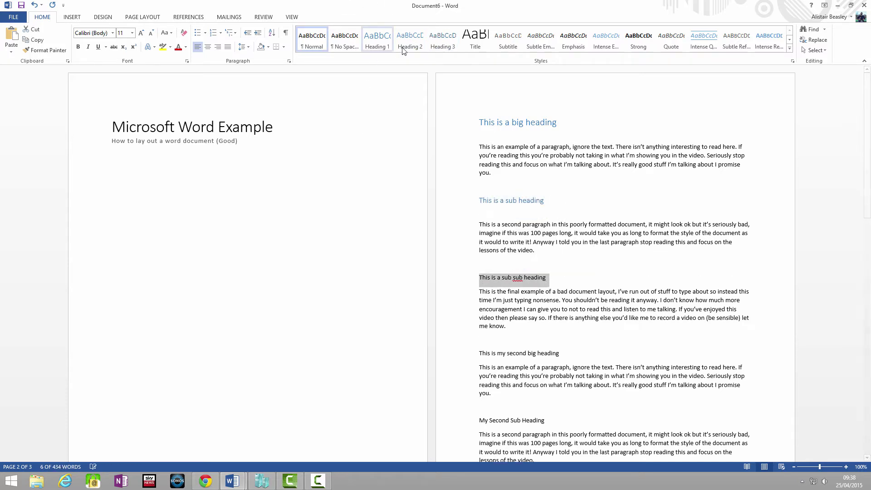
left_click(455, 44)
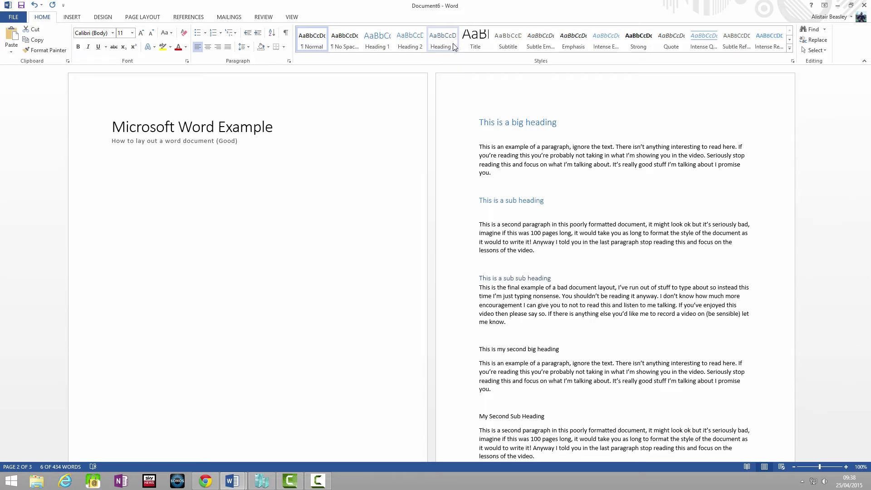
left_click(551, 279)
key("Return")
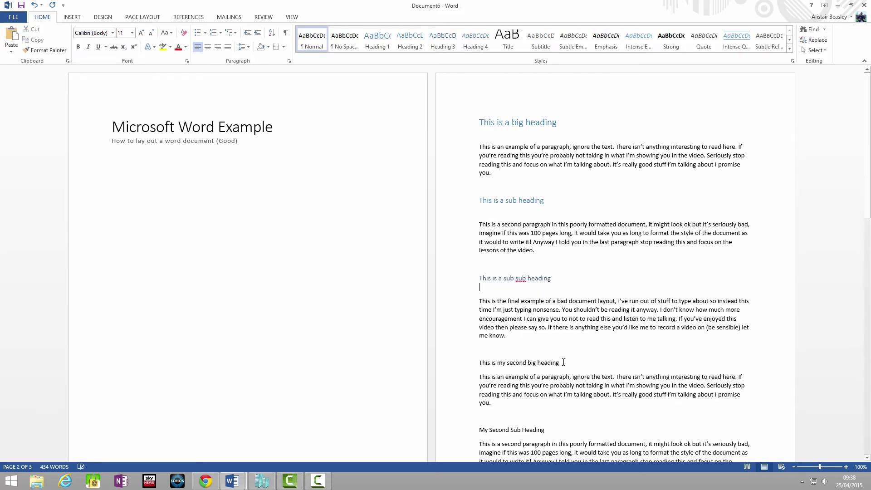
Step: Apply the Heading 1 style to "This is my second big heading" and add a blank line below it
left_click_drag(564, 362, 437, 362)
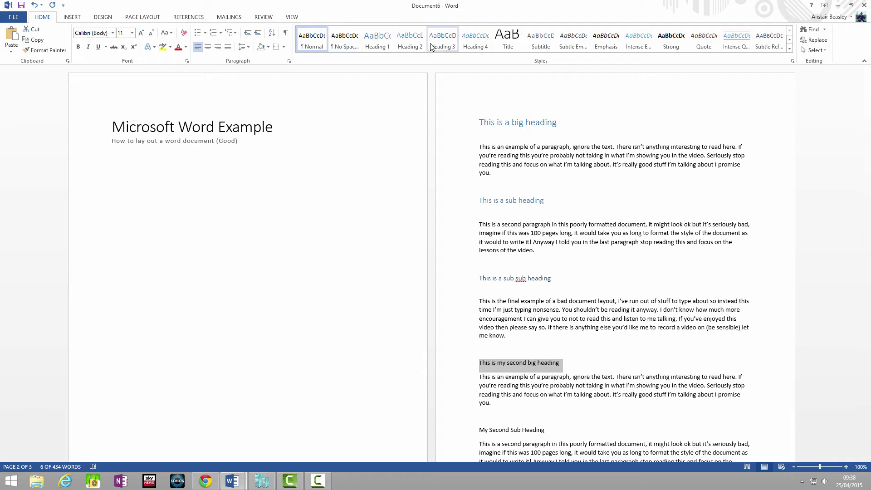
left_click(377, 41)
scroll(582, 360, "down", 1)
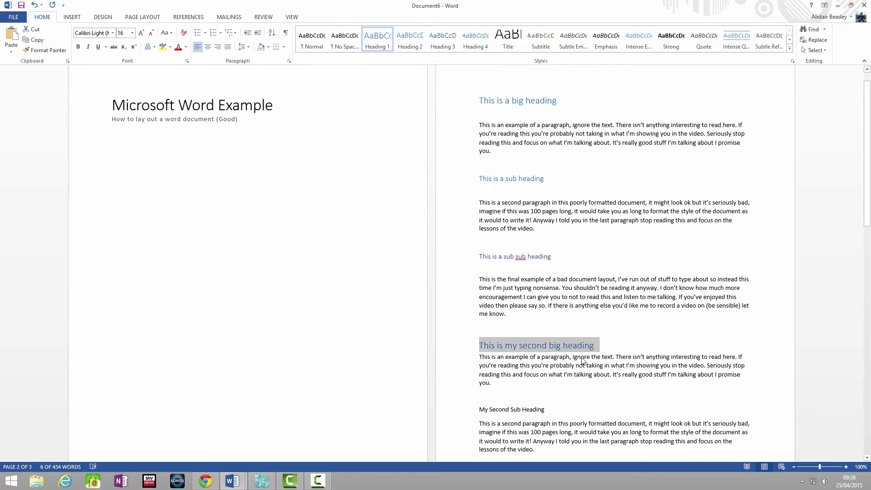
left_click(595, 346)
key("Return")
Step: Apply the Heading 2 style to "My Second Sub Heading" and add a blank line below it
scroll(598, 354, "down", 2)
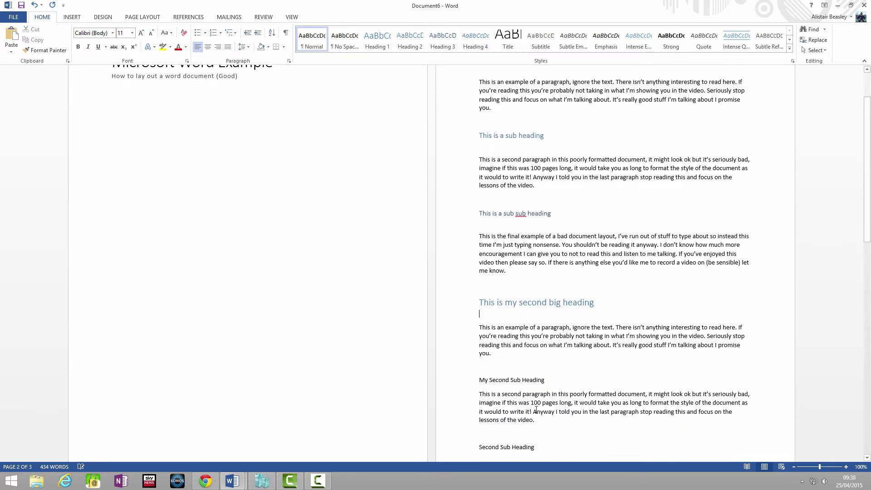
left_click_drag(550, 379, 479, 380)
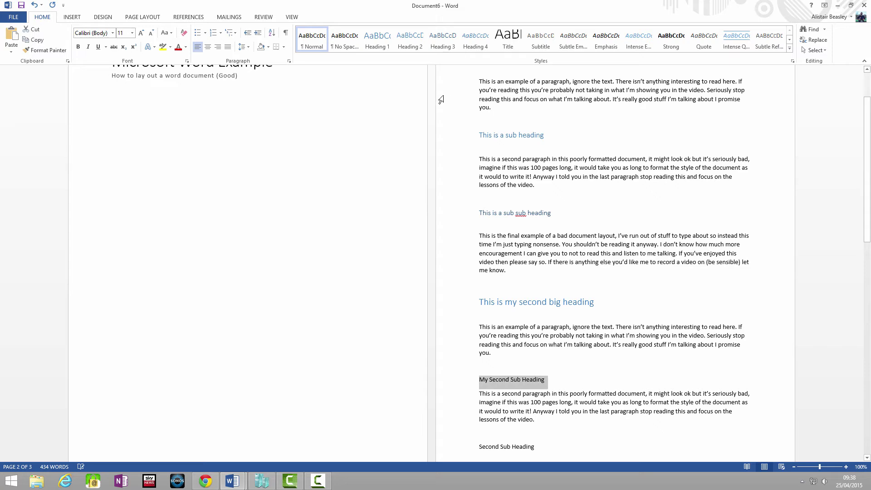
left_click(419, 46)
scroll(583, 281, "down", 3)
left_click(561, 315)
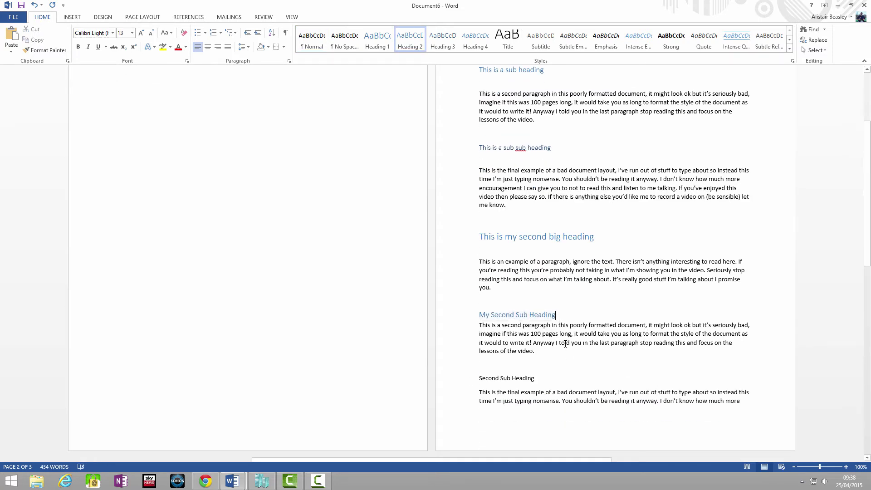
key("Return")
Step: Apply the Heading 3 style to "Second Sub Heading", reword it as "Second Sub Sub Heading" and add a blank line below it
triple_click(497, 396)
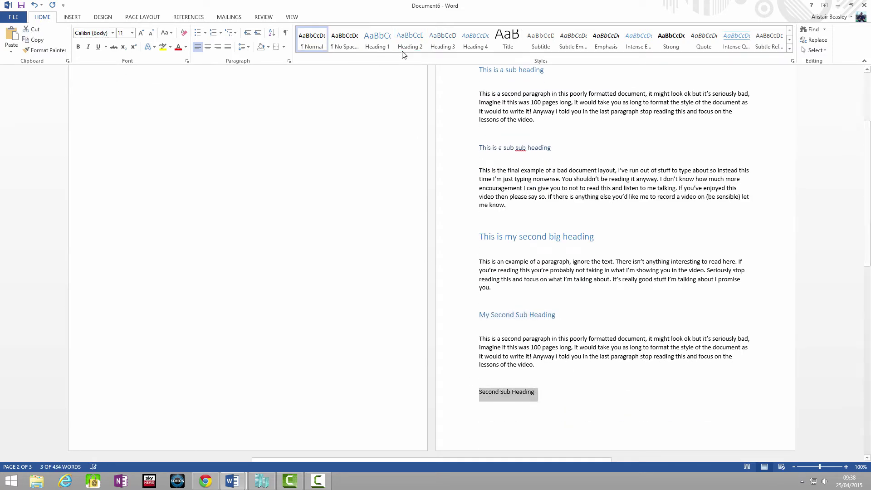
left_click(440, 50)
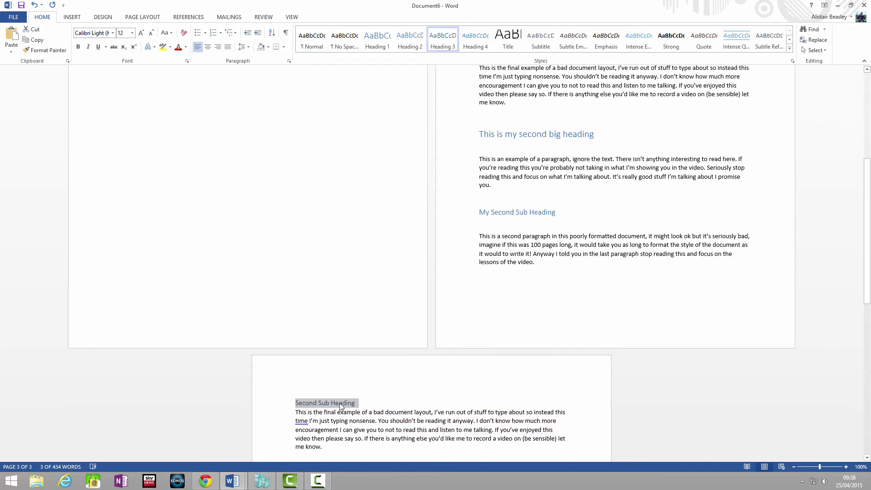
left_click(331, 401)
type("Sub")
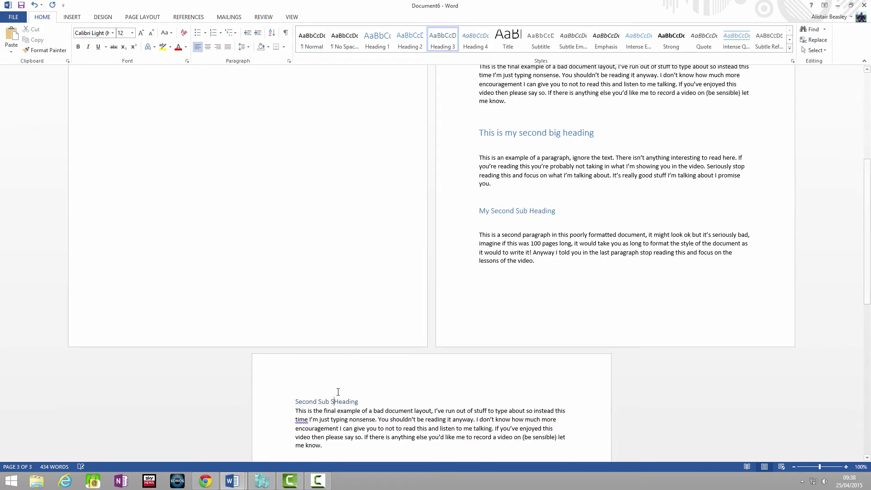
left_click(381, 415)
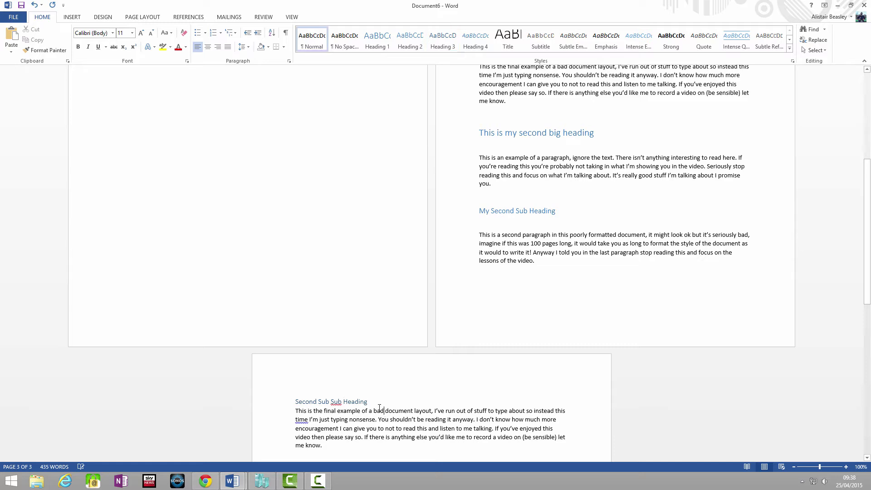
left_click(378, 402)
key("Return")
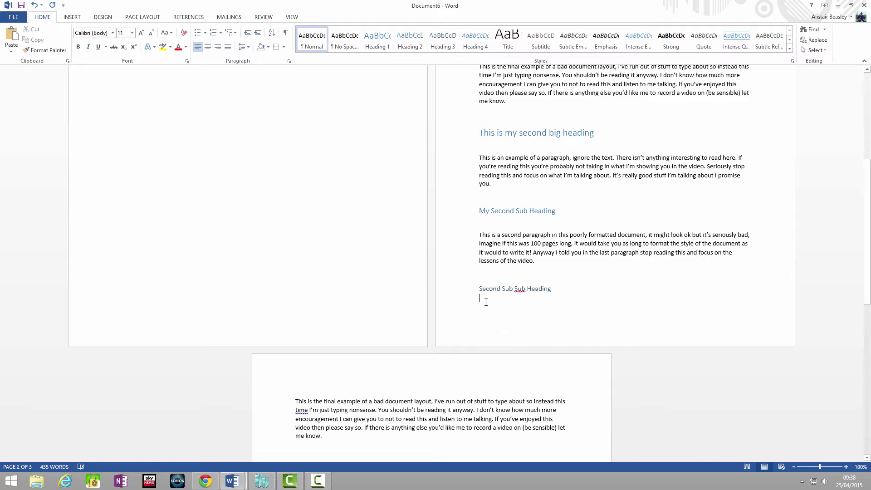
Step: Insert a page break directly before the "Second Sub Sub Heading" line
left_click(477, 291)
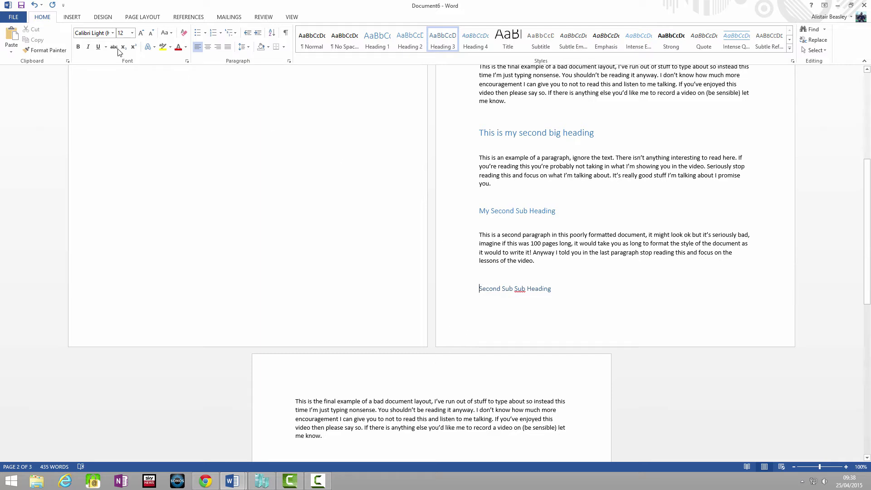
left_click(82, 19)
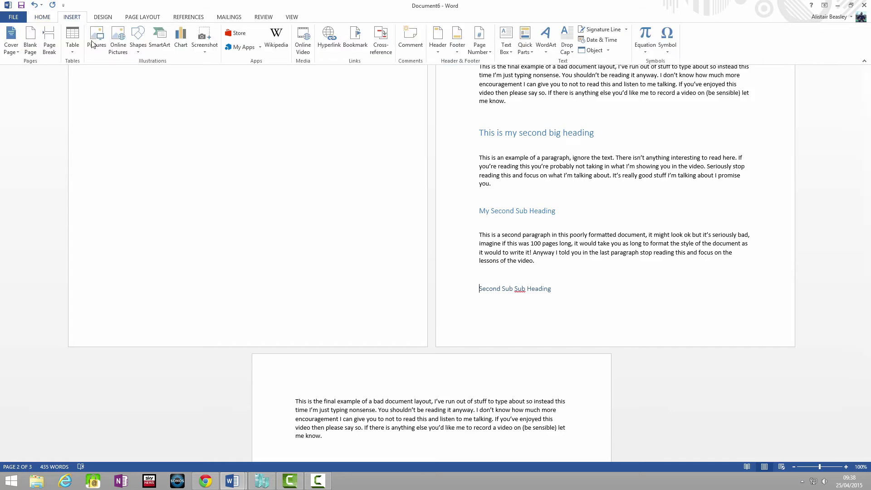
left_click(47, 41)
Step: Check which style the body paragraph under "This is a big heading" uses
scroll(479, 194, "up", 4)
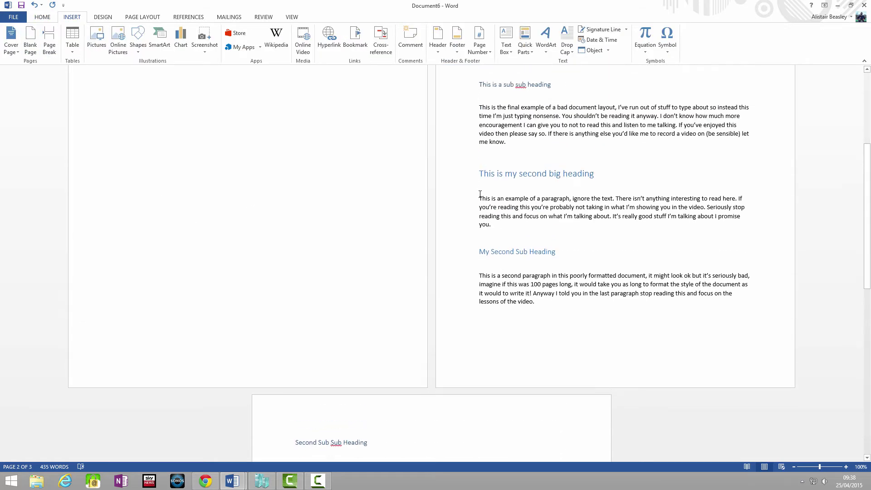
scroll(480, 194, "up", 4)
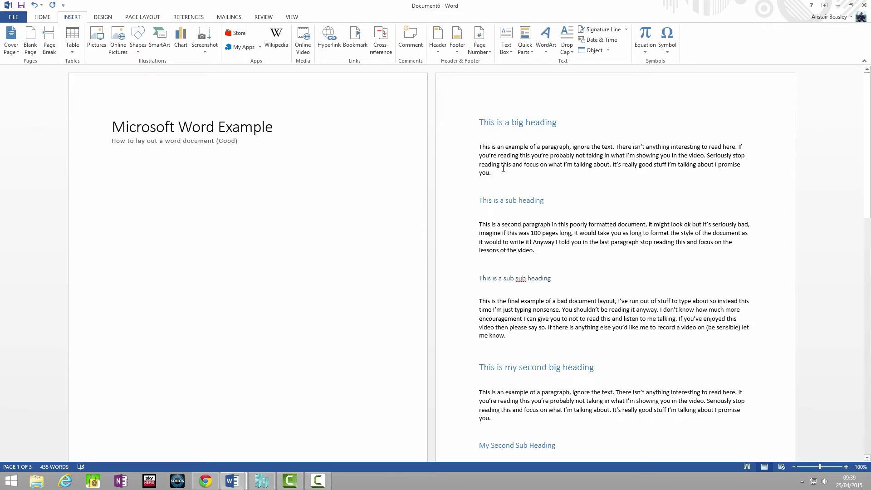
left_click_drag(498, 173, 484, 147)
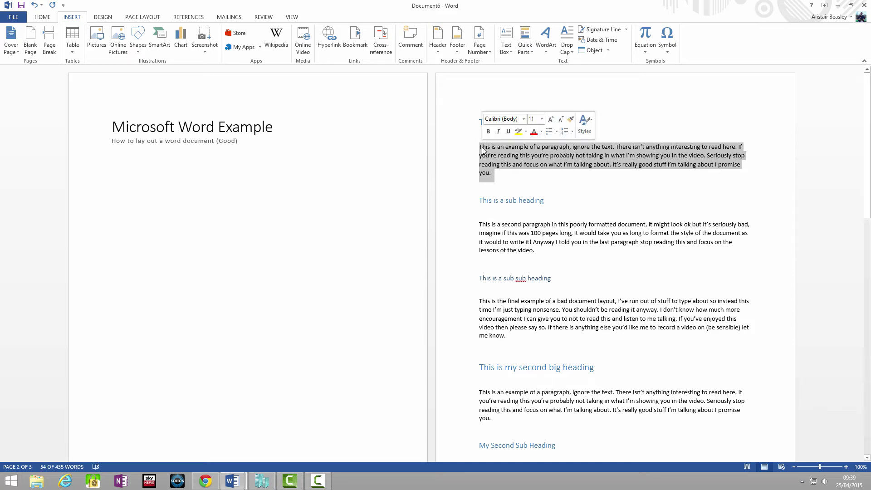
left_click(42, 17)
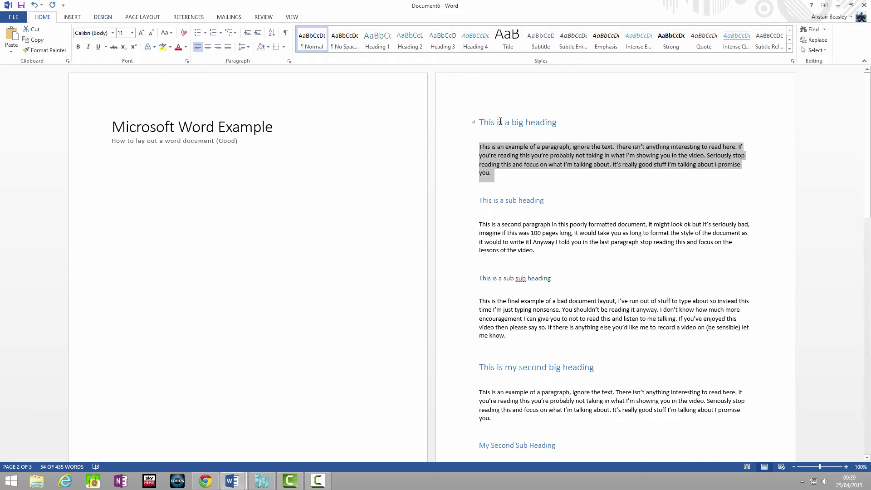
left_click(518, 151)
Step: Apply the document style set with a blue title, orange sub headings and green sub sub headings
left_click(104, 17)
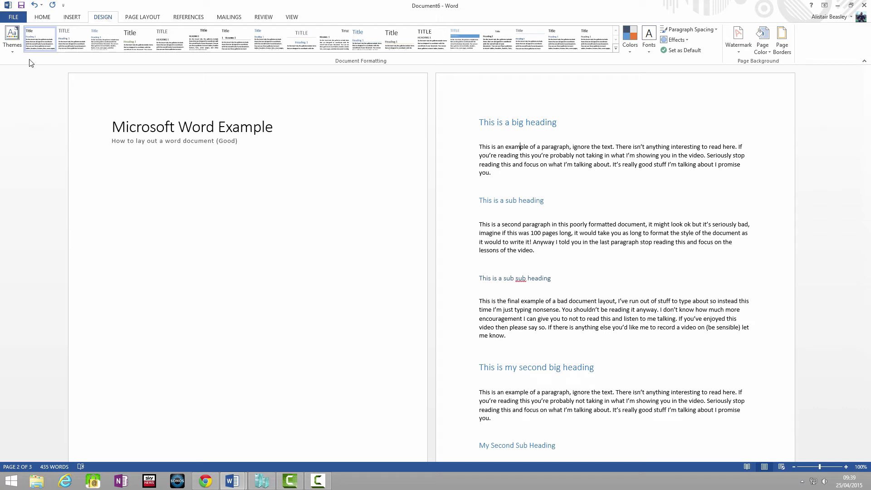
left_click(13, 48)
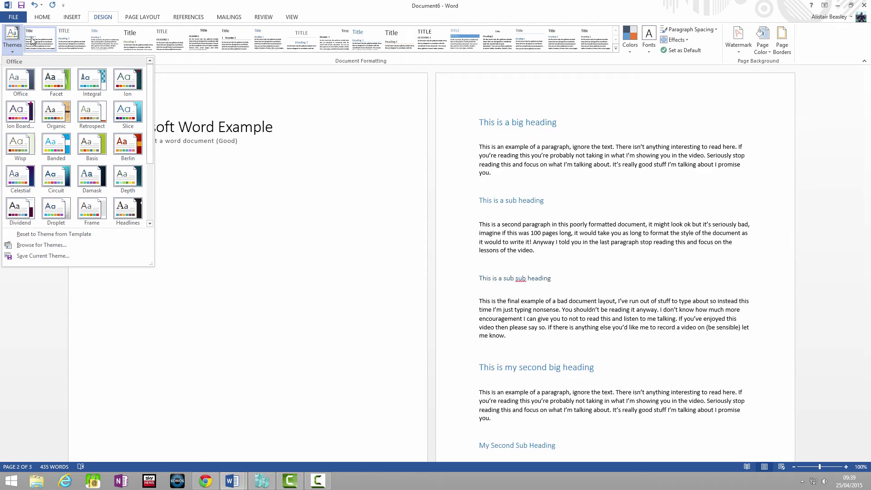
left_click(13, 51)
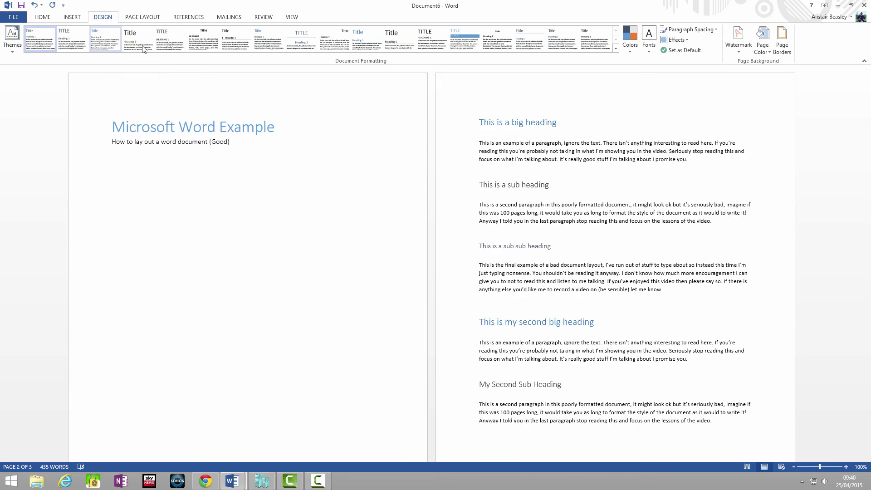
left_click(275, 46)
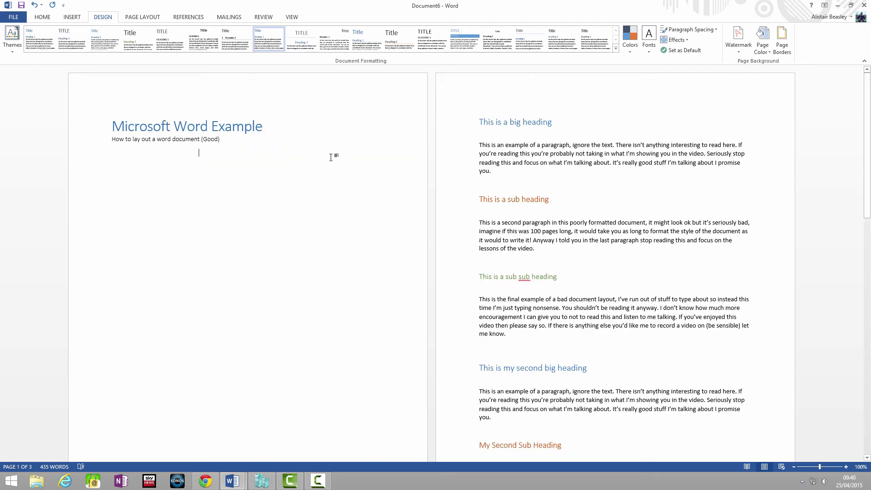
Step: Examine the styles assigned to the two big headings, the sub heading and the sub sub heading
left_click(44, 18)
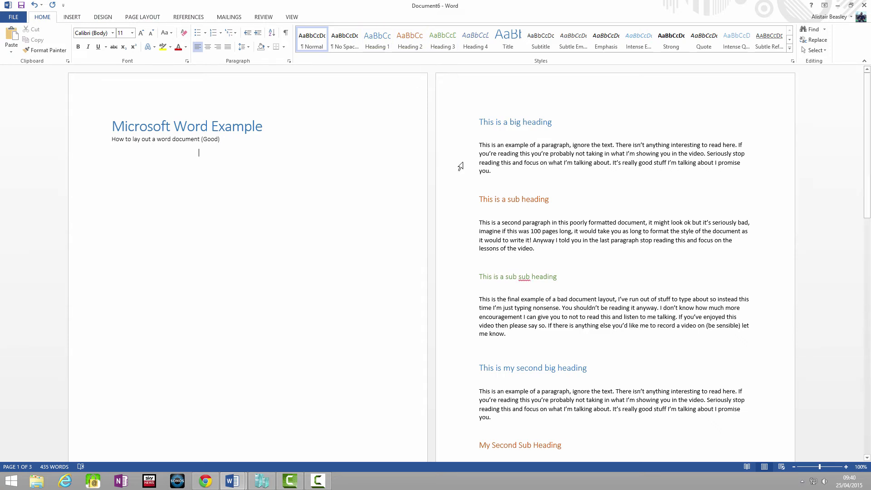
left_click(499, 121)
left_click(509, 199)
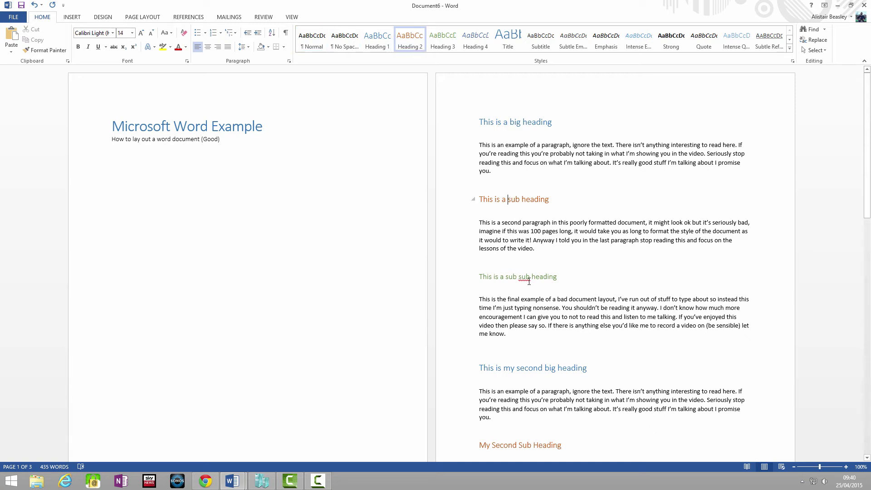
left_click(526, 275)
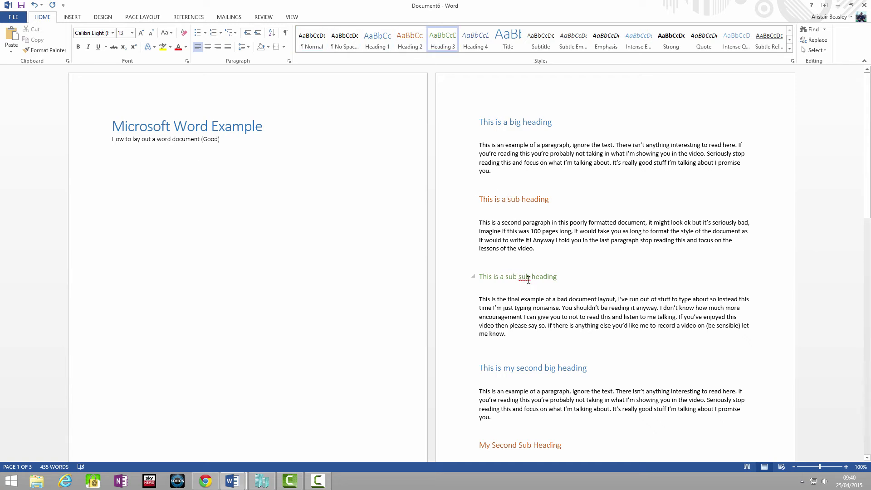
left_click(559, 370)
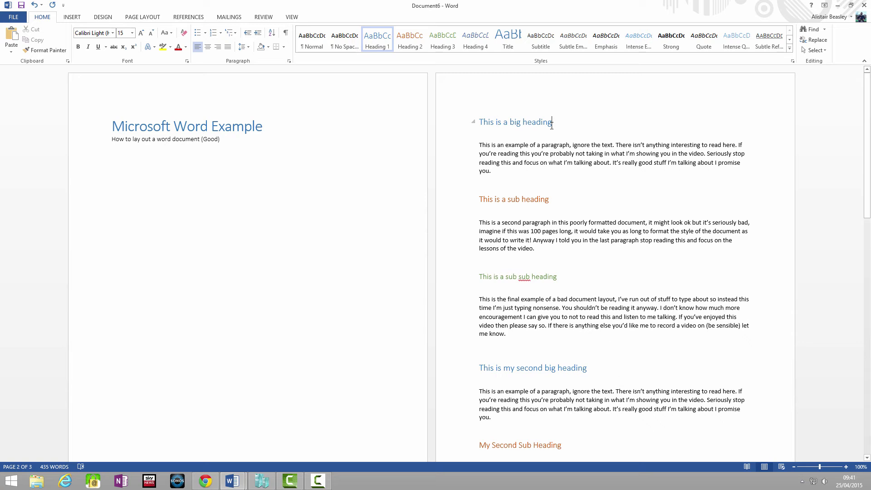
left_click_drag(556, 123, 480, 123)
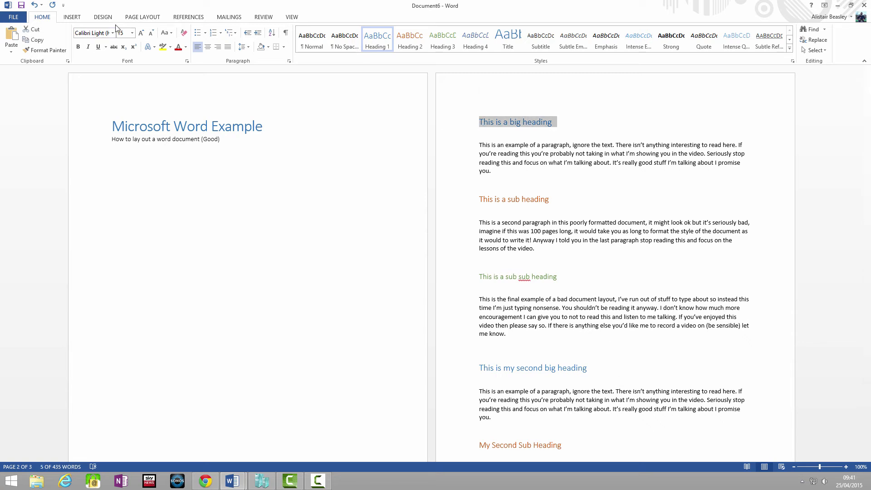
left_click_drag(593, 370, 468, 361)
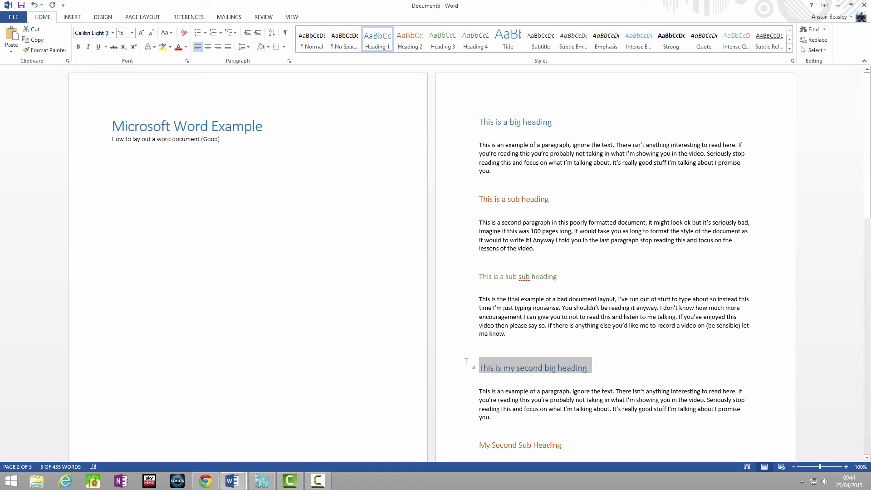
left_click(454, 107)
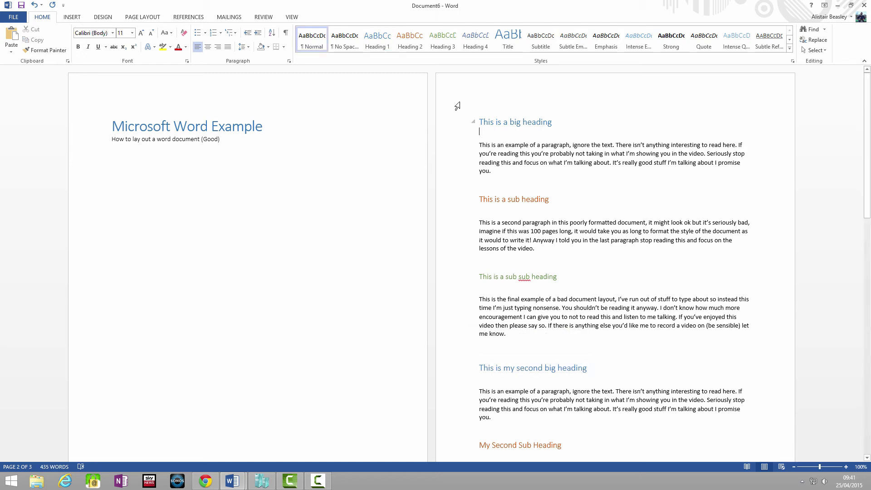
Step: Modify the Heading 1 style used by "This is a big heading" to a font size of 22
left_click(494, 121)
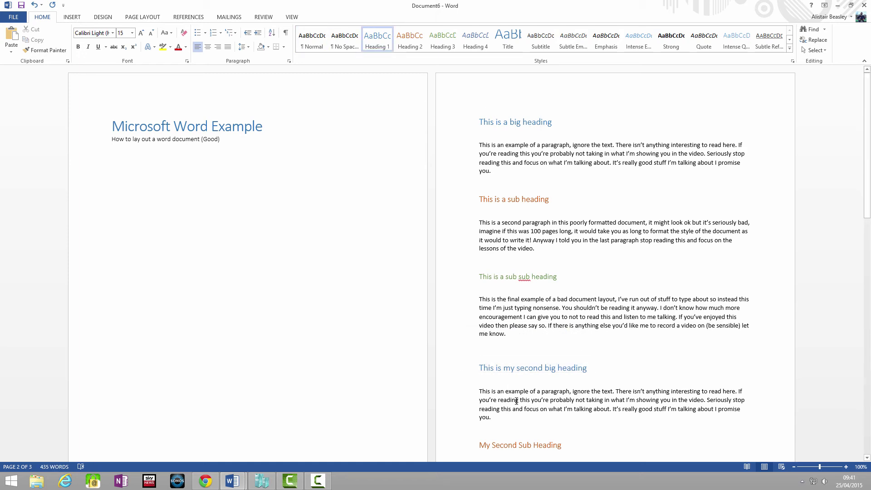
left_click(497, 122)
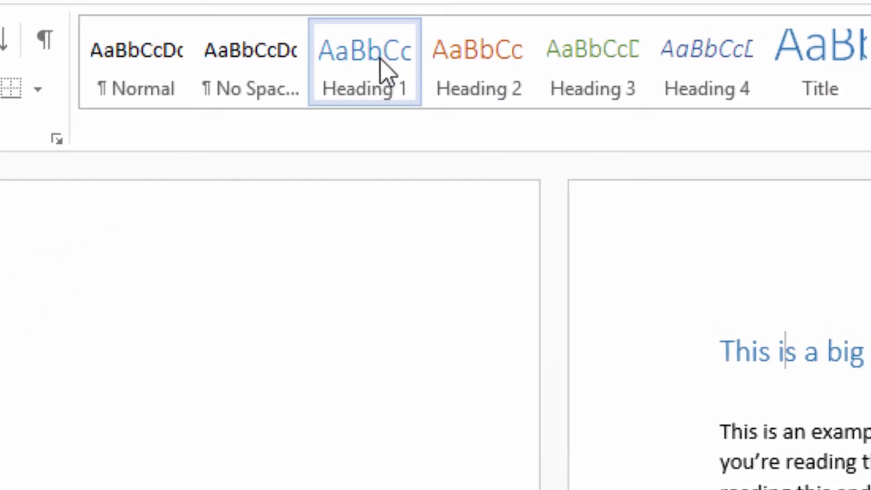
right_click(381, 68)
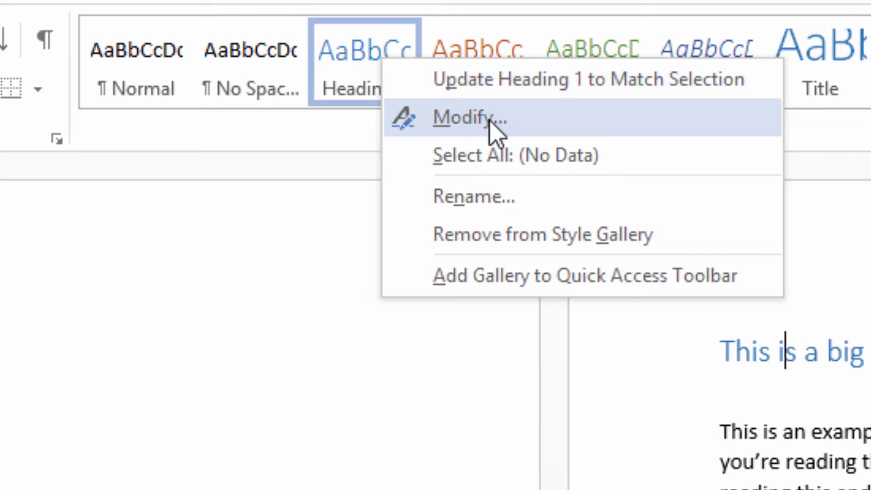
left_click(329, 255)
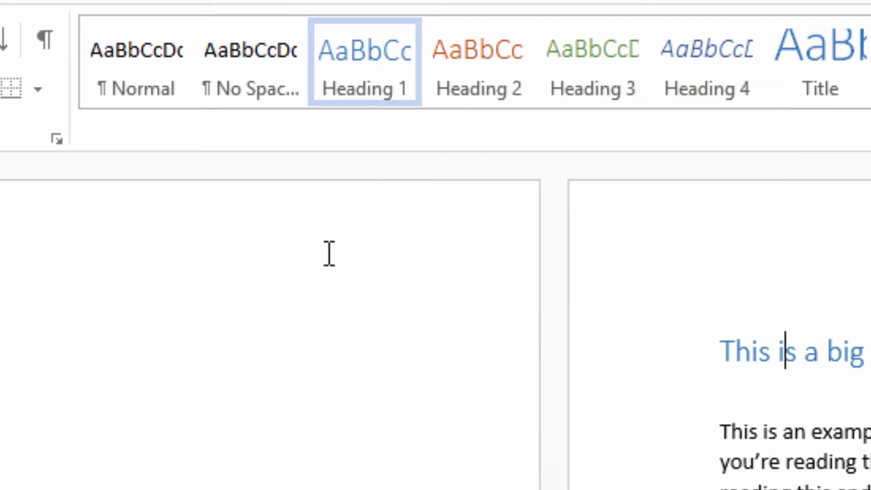
right_click(336, 65)
left_click(418, 123)
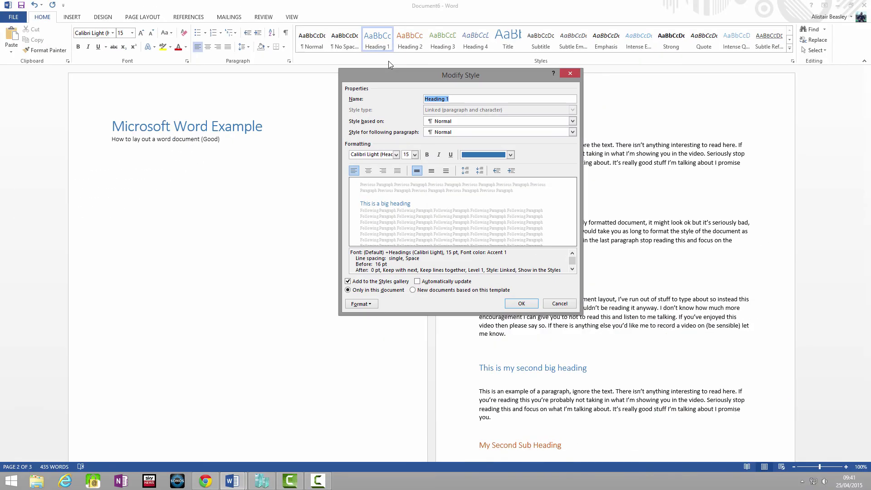
left_click_drag(389, 75, 306, 75)
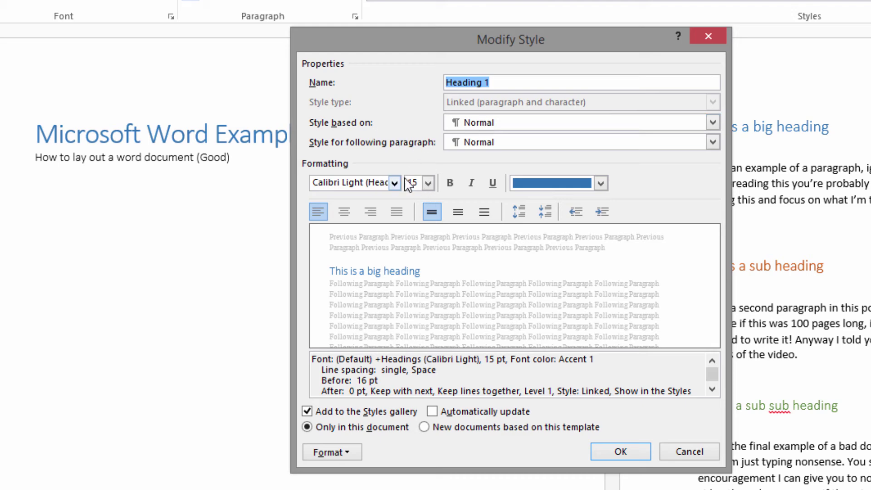
left_click(428, 183)
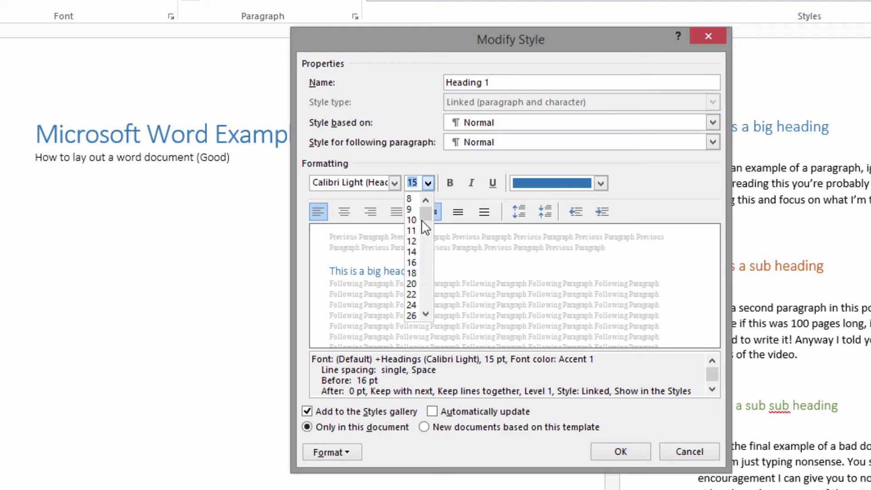
left_click(412, 273)
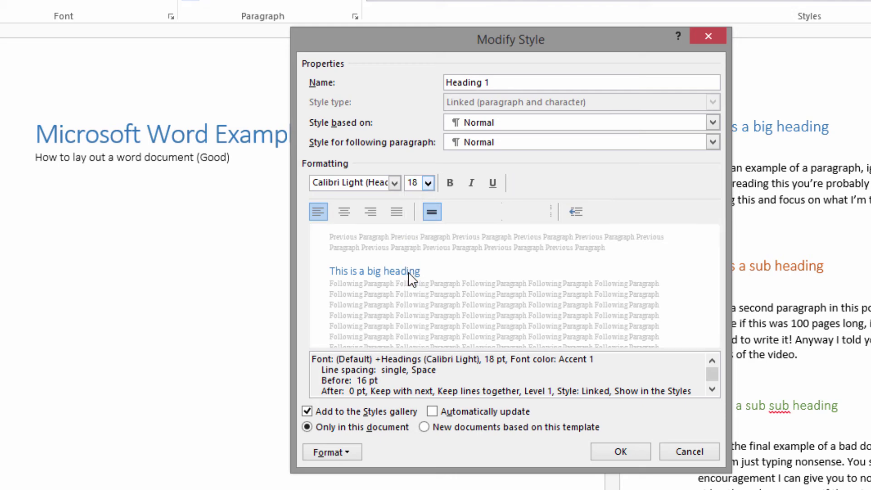
left_click(428, 184)
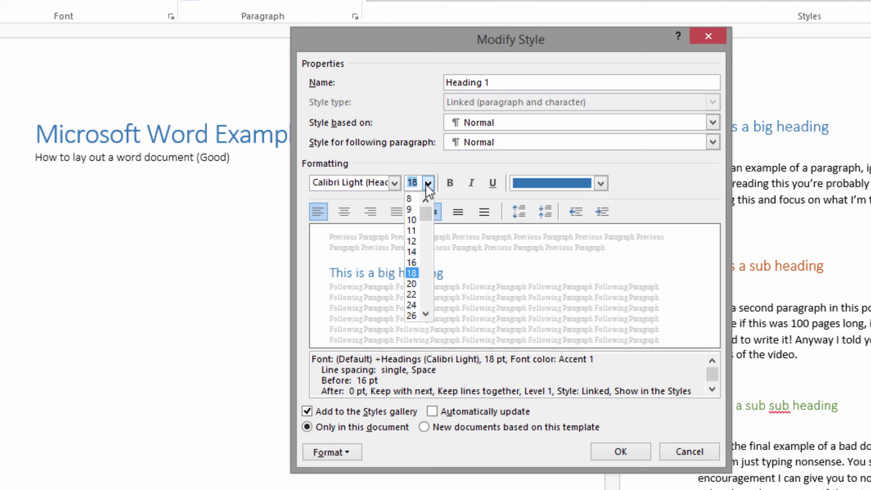
left_click(413, 304)
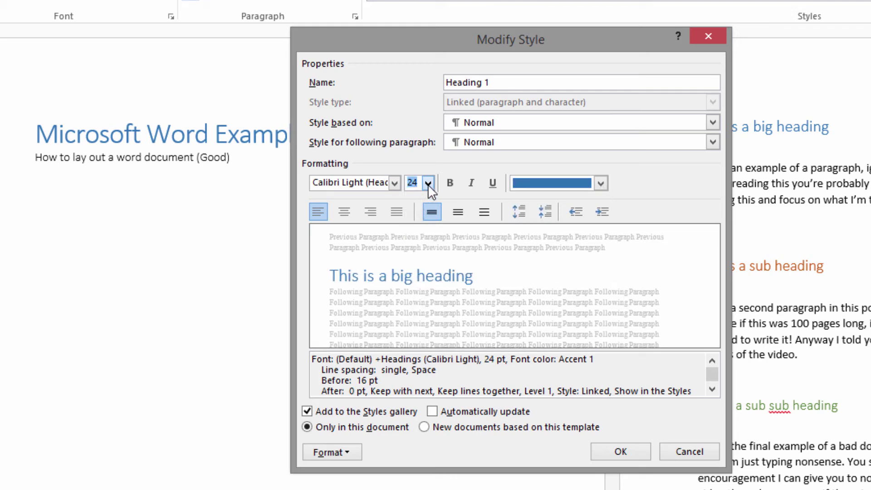
left_click(428, 183)
left_click(416, 295)
Step: Underline the Heading 1 style, make it update automatically and apply the style changes
left_click(493, 182)
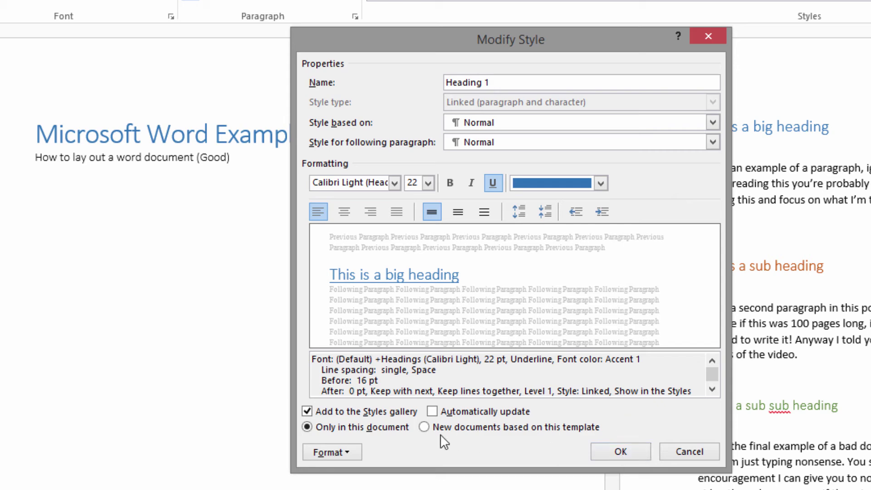
left_click(435, 411)
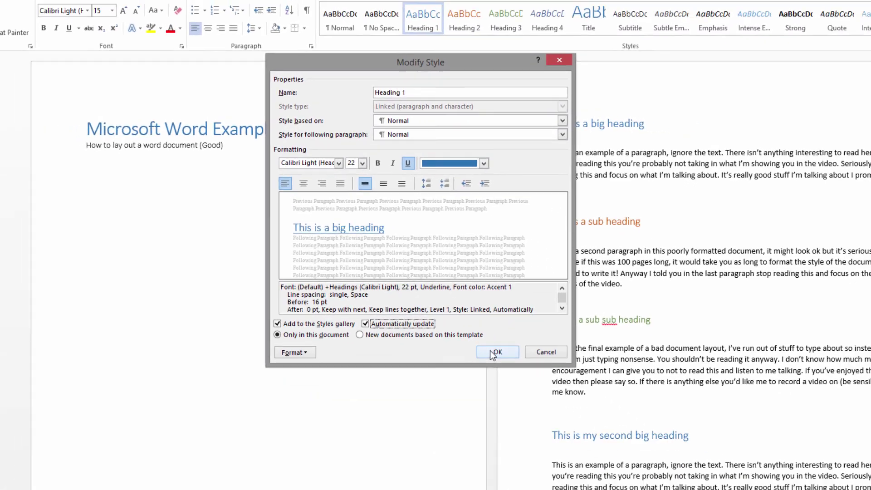
left_click(620, 451)
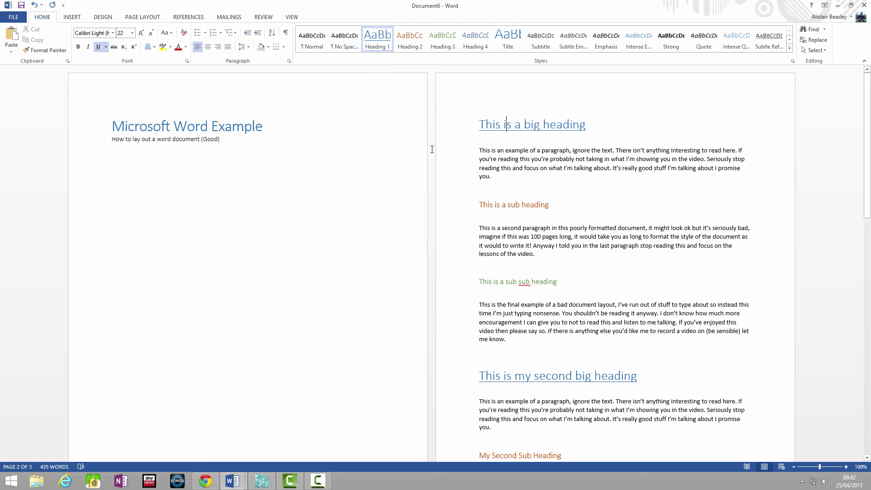
Step: Modify the Normal style of the body paragraphs to use the Arial font
left_click(522, 160)
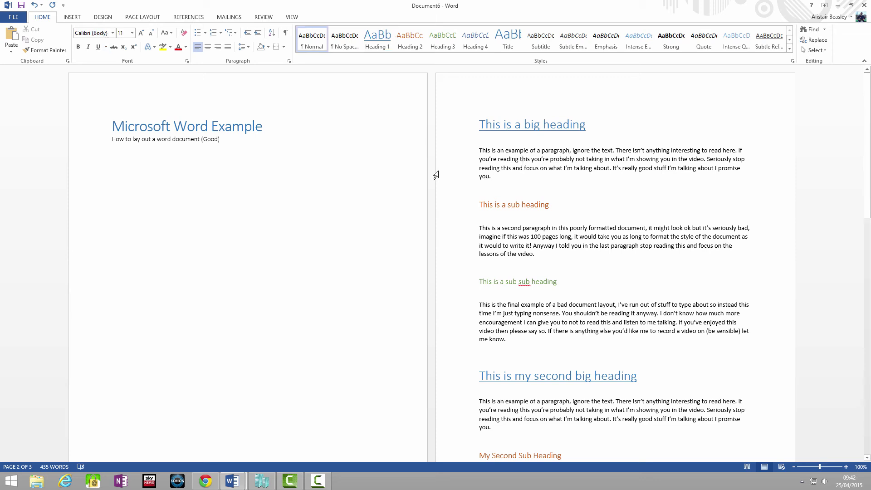
right_click(308, 42)
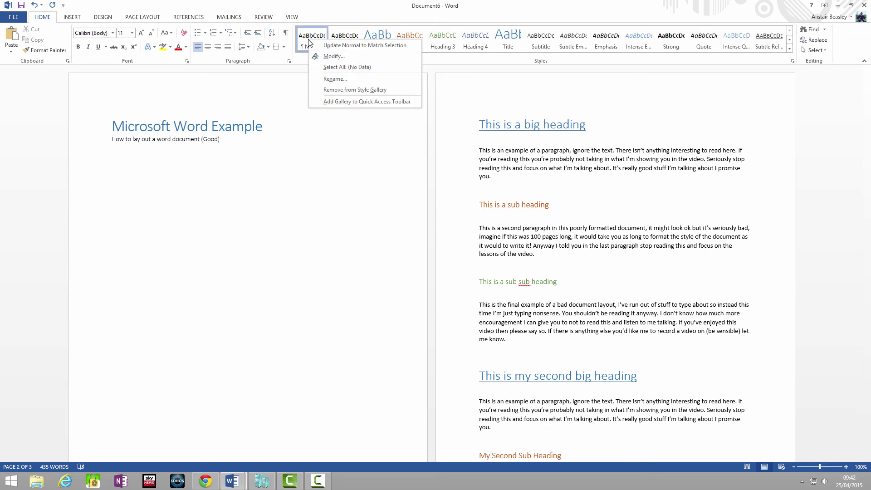
left_click(331, 57)
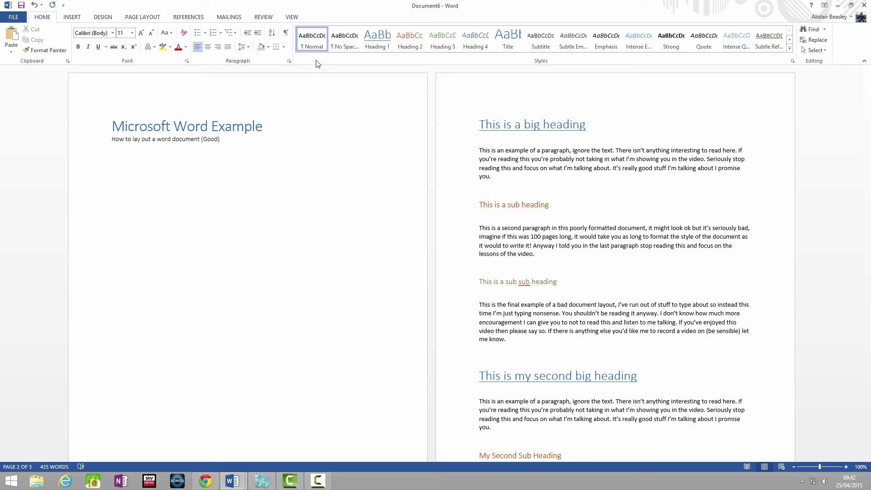
left_click(310, 154)
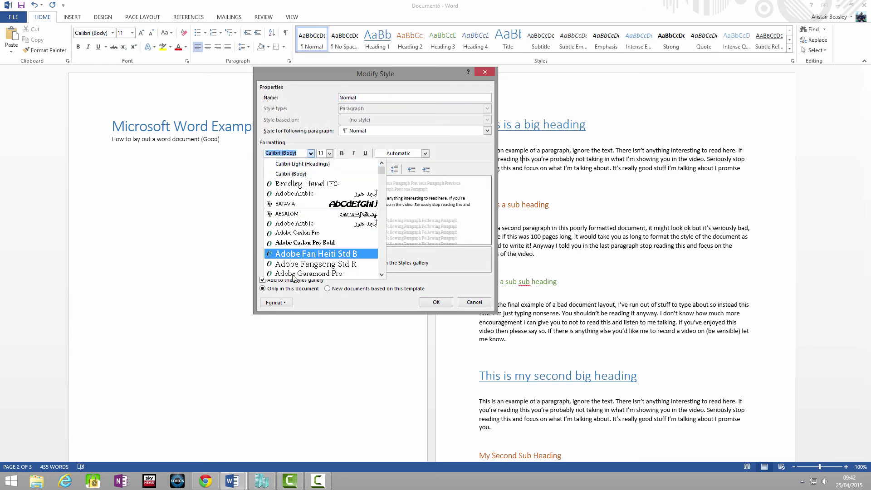
scroll(305, 258, "down", 1)
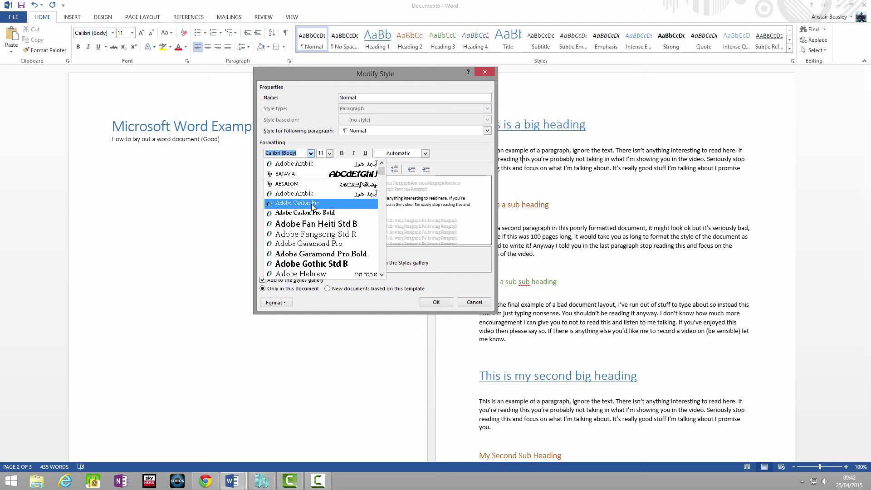
scroll(312, 204, "down", 1)
scroll(314, 216, "down", 4)
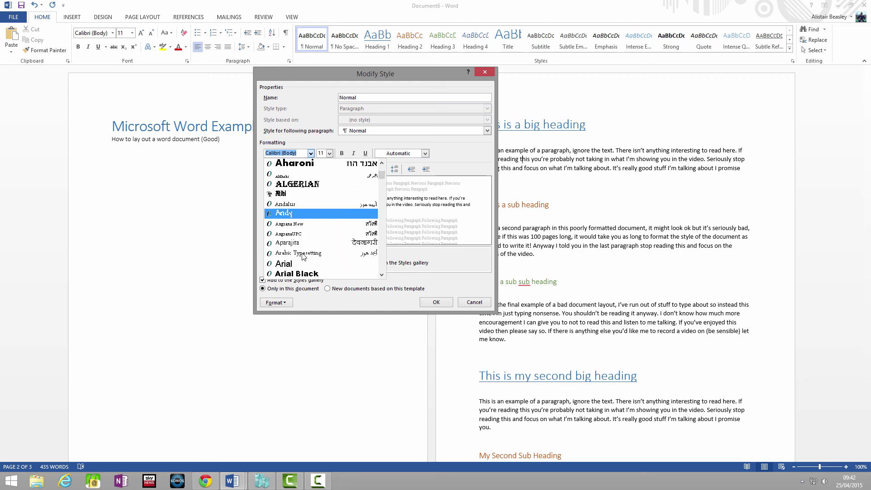
left_click(291, 244)
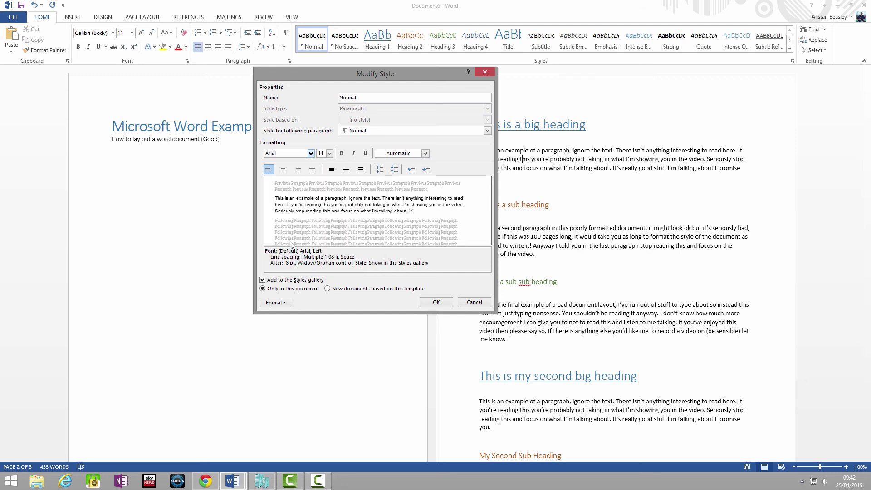
left_click(436, 302)
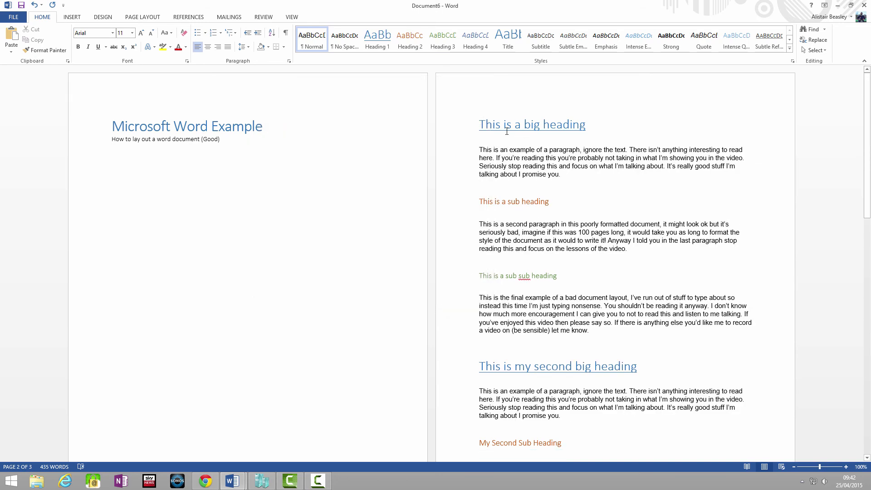
Step: Check the styles of the cover page subtitle, the "This is a big heading" line and the body paragraphs below it
left_click(188, 140)
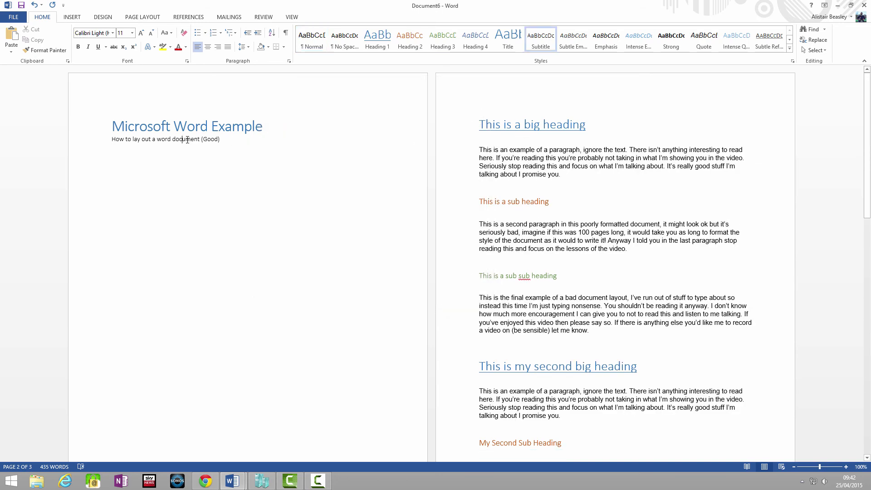
left_click_drag(225, 141, 126, 140)
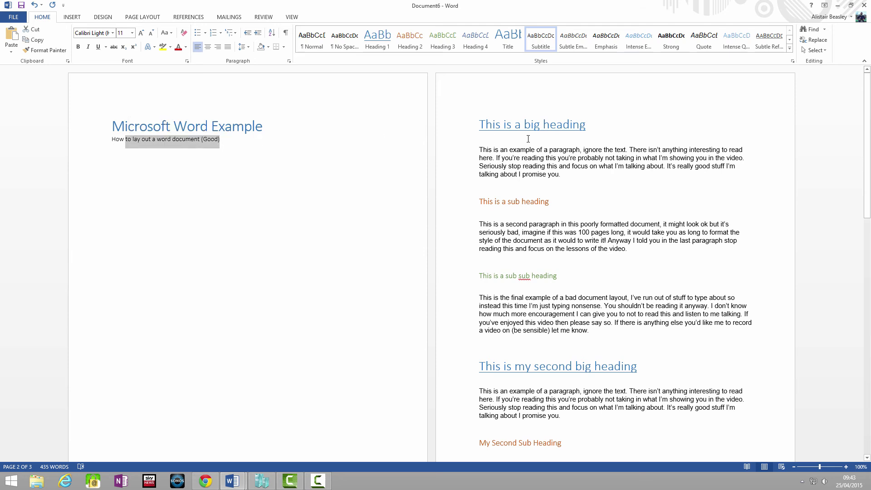
left_click(544, 128)
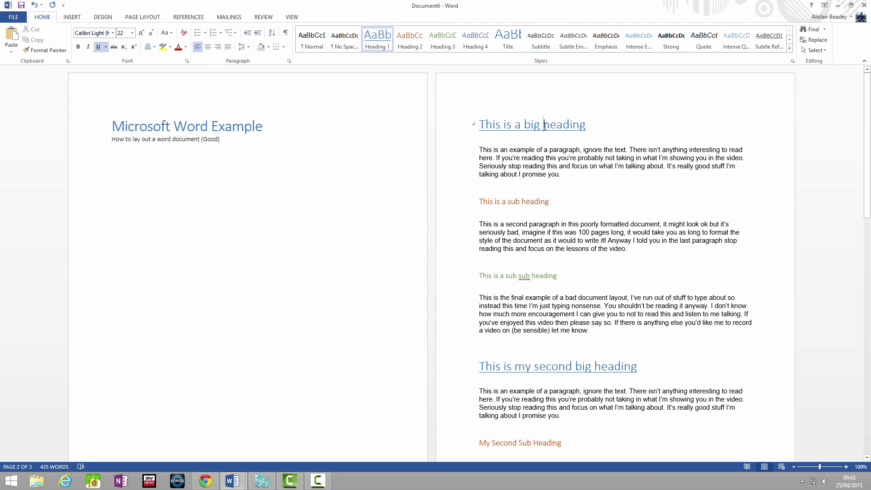
left_click(547, 159)
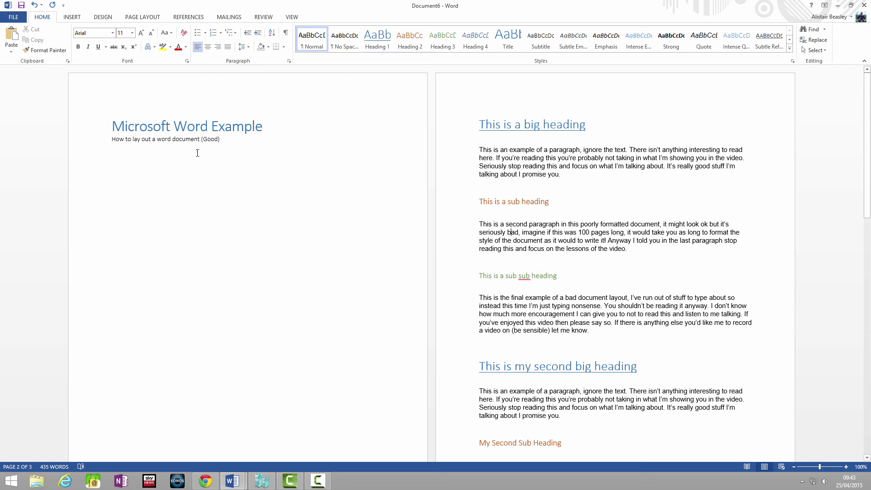
left_click(589, 245)
Step: Insert a blank page directly before the "This is a big heading" line
left_click(480, 130)
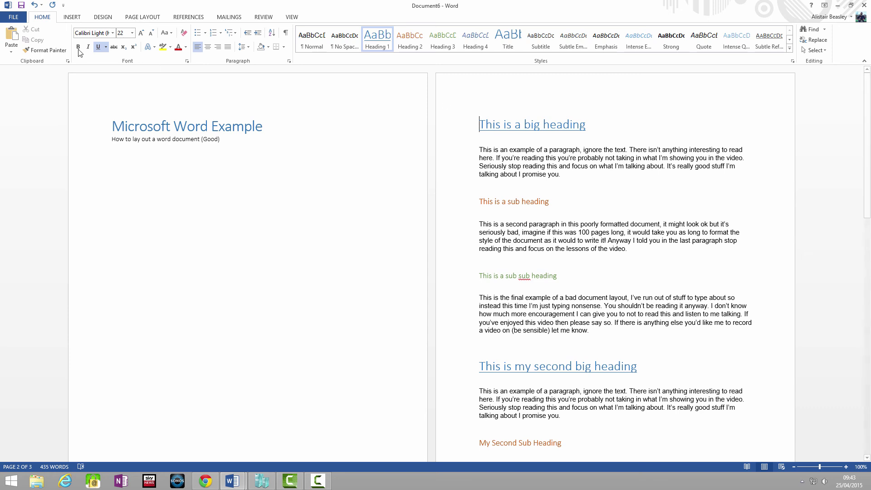
left_click(72, 17)
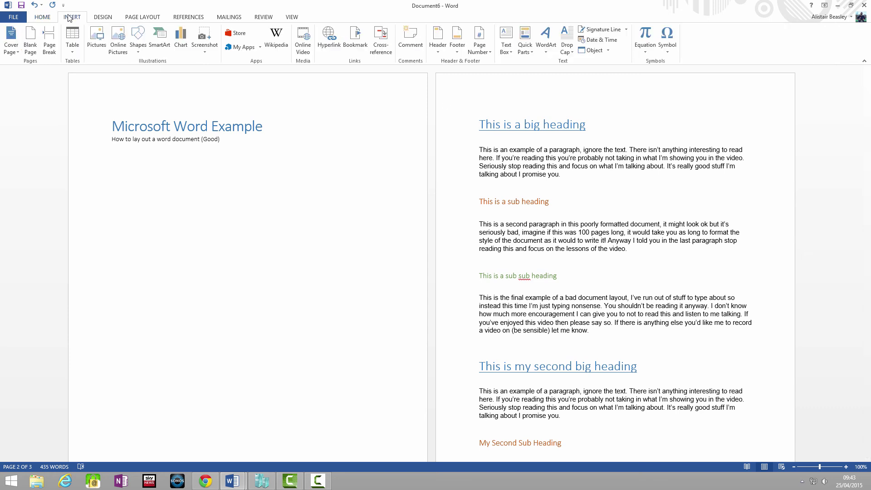
left_click(30, 42)
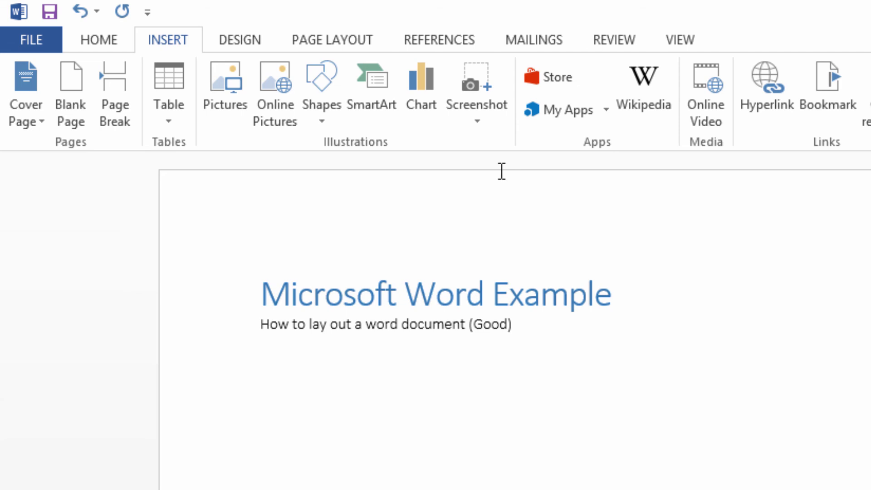
Step: Insert an Automatic Table 1 table of contents on the blank second page
left_click(455, 46)
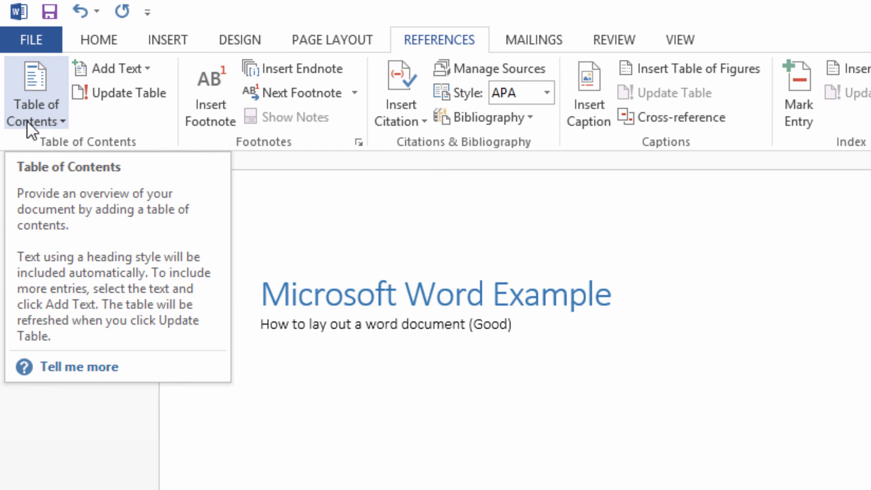
left_click(26, 119)
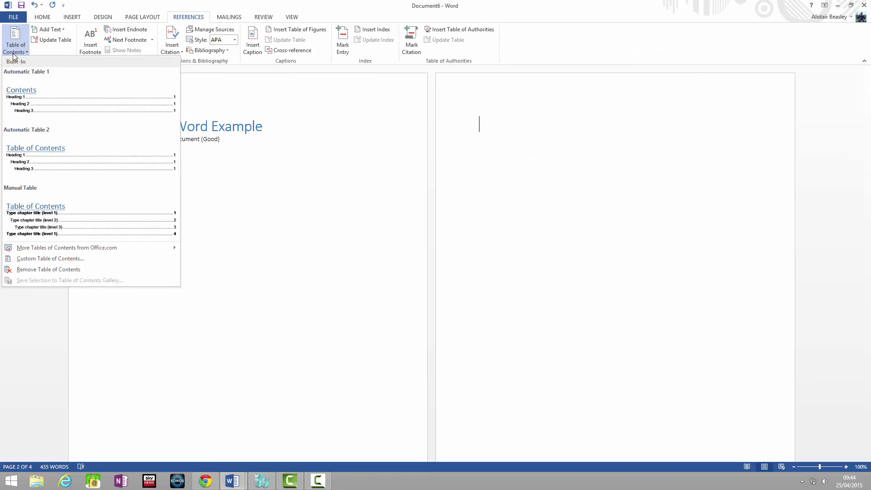
left_click(45, 96)
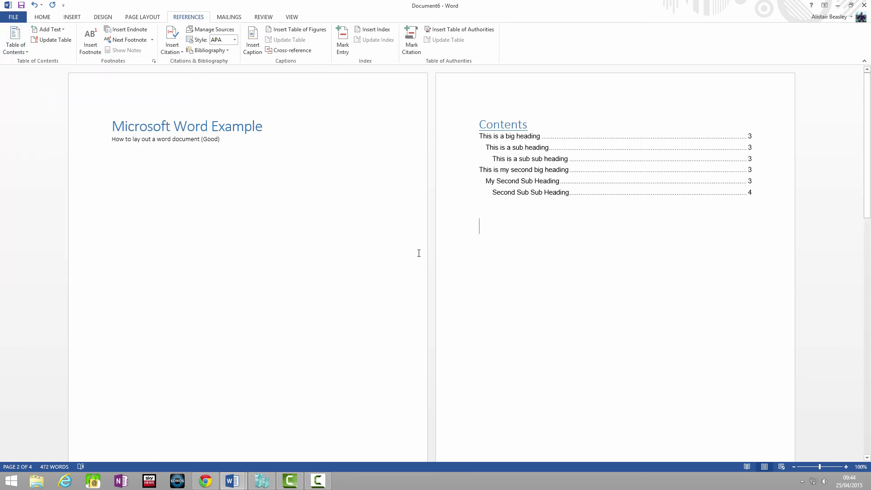
Step: Examine the styles assigned to the big heading, sub heading and sub sub heading on page 3
scroll(500, 291, "down", 2)
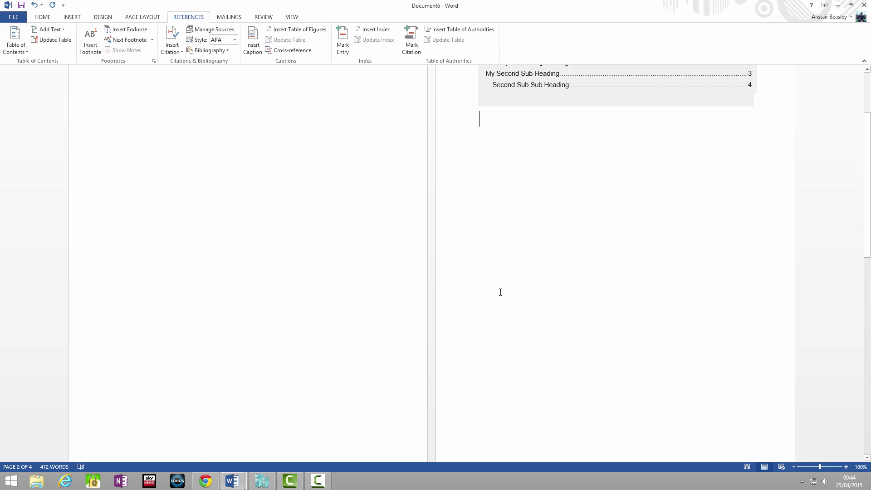
scroll(500, 291, "down", 2)
left_click(50, 19)
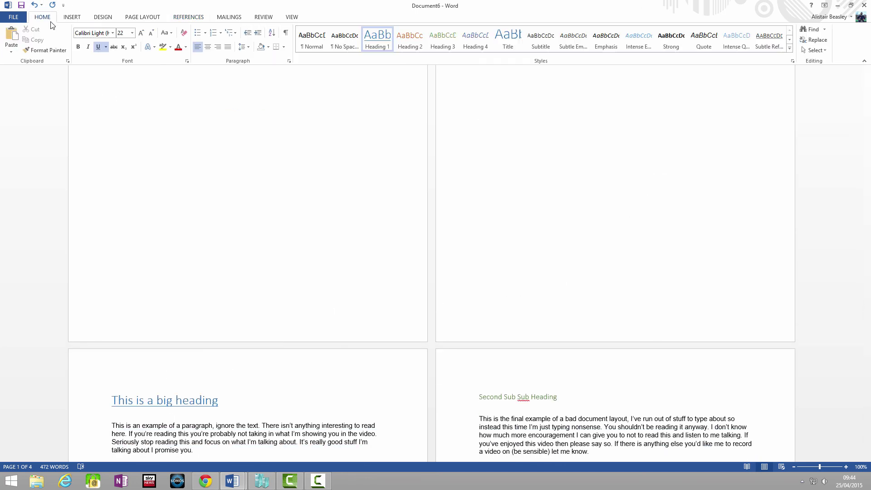
scroll(216, 398, "down", 3)
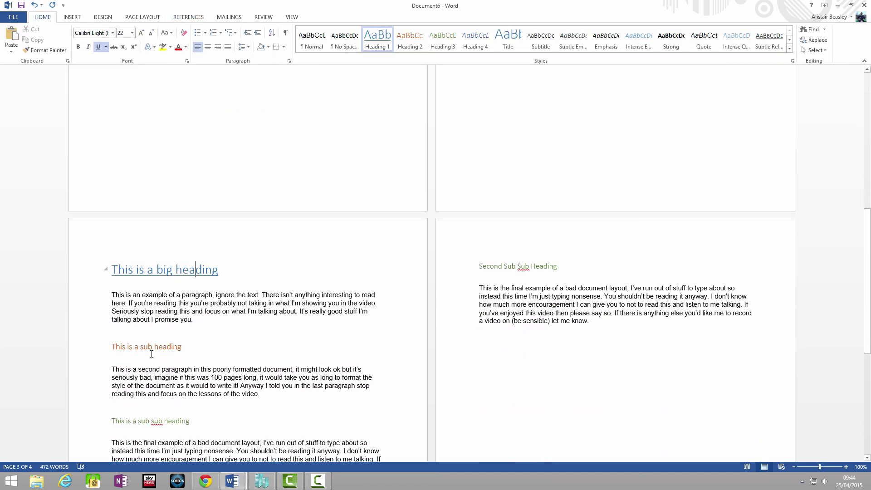
left_click(174, 346)
left_click(156, 419)
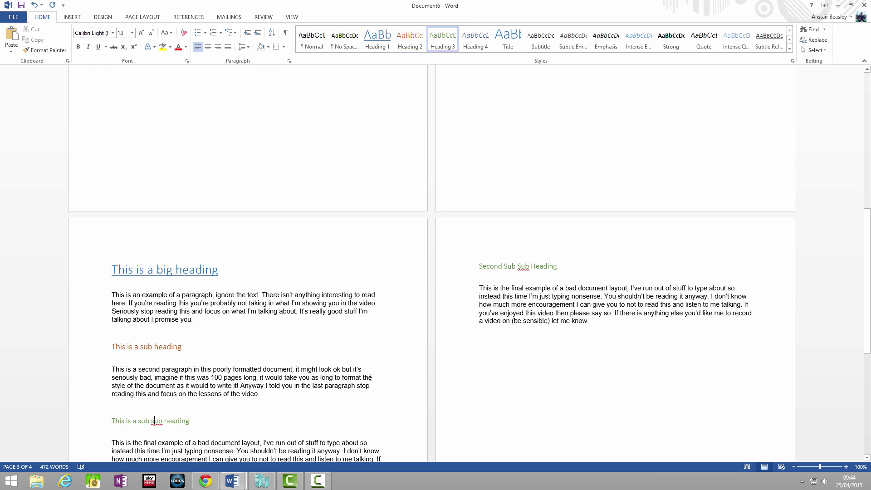
Step: Add the Heading 1 line "This my new example section" below the last paragraph on page 4
scroll(412, 364, "up", 13)
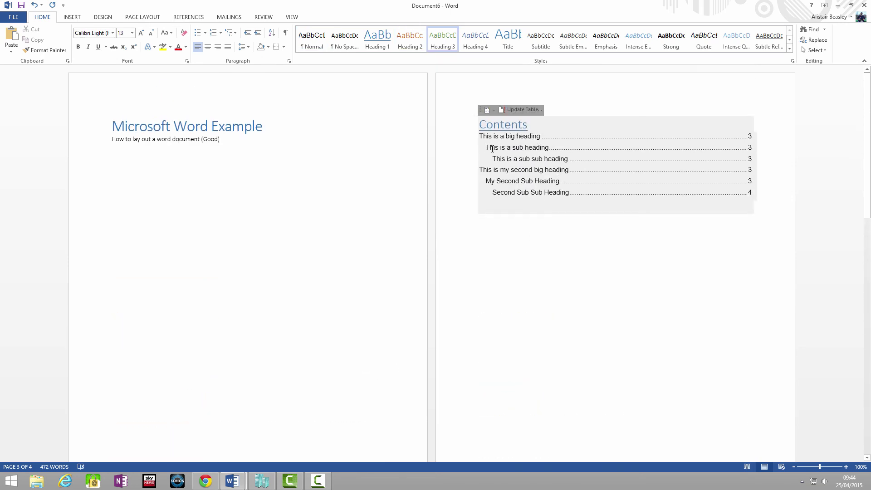
scroll(454, 284, "down", 12)
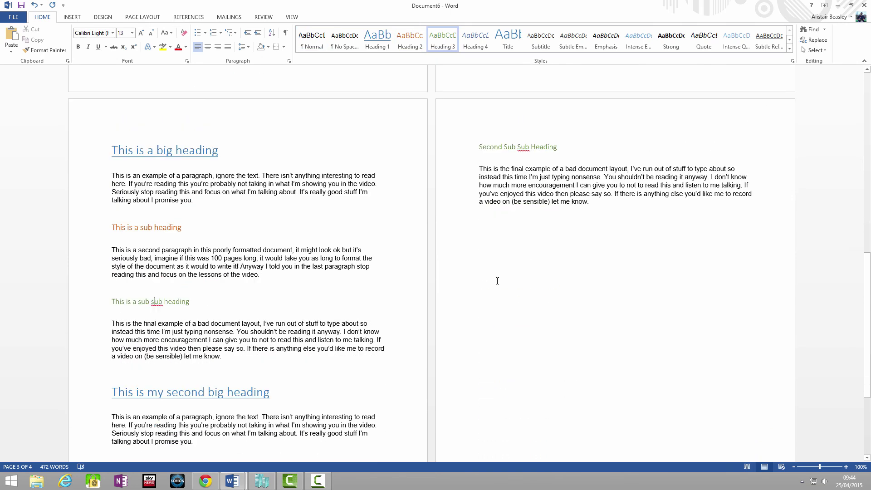
left_click(611, 134)
scroll(562, 251, "up", 2)
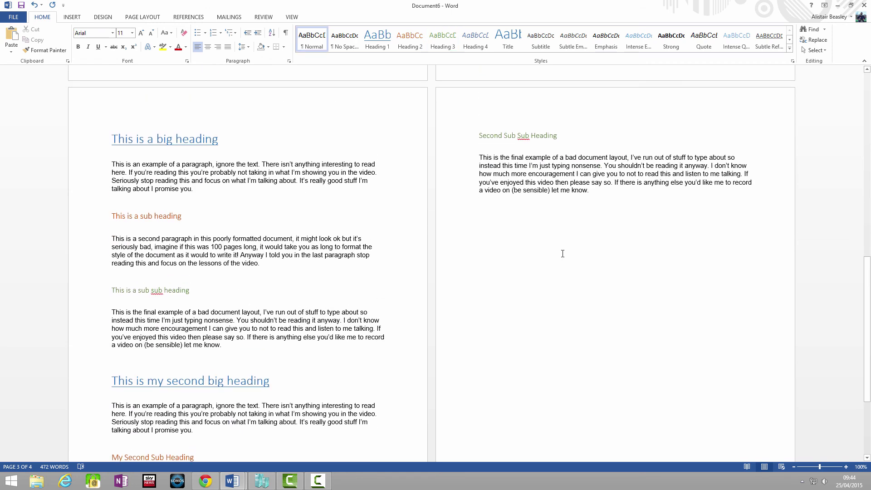
left_click(371, 40)
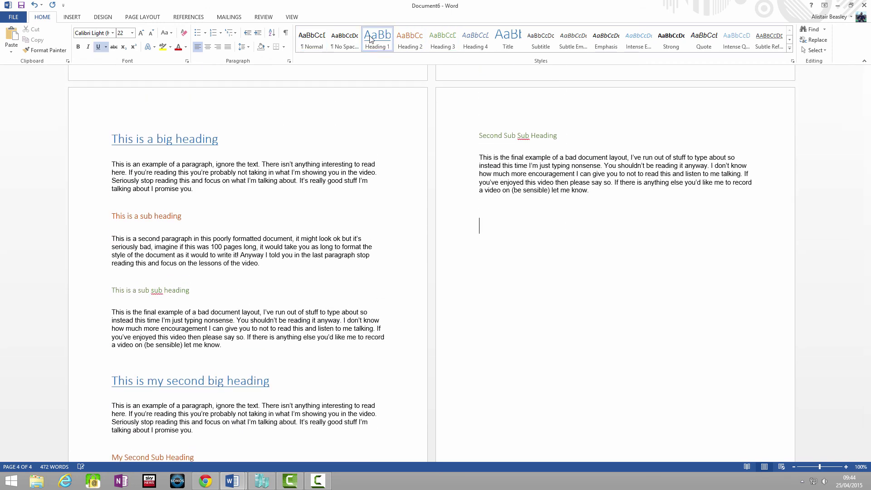
type("This my nexw ex")
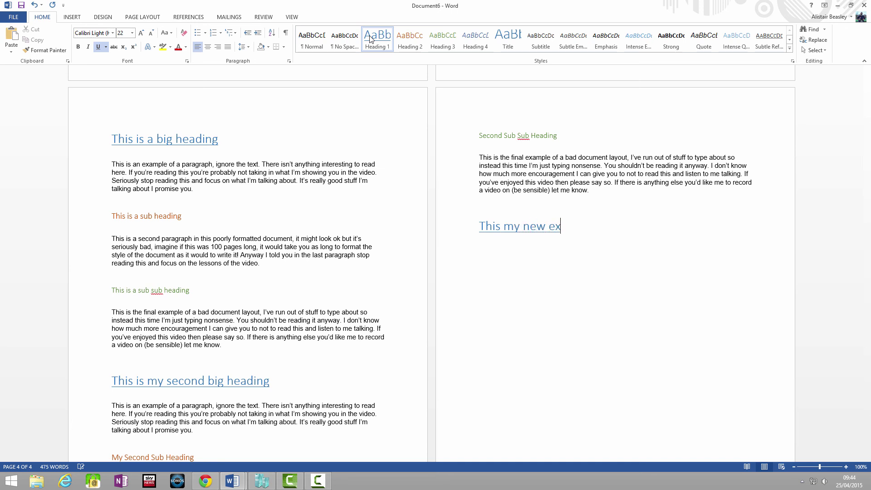
type("ample section")
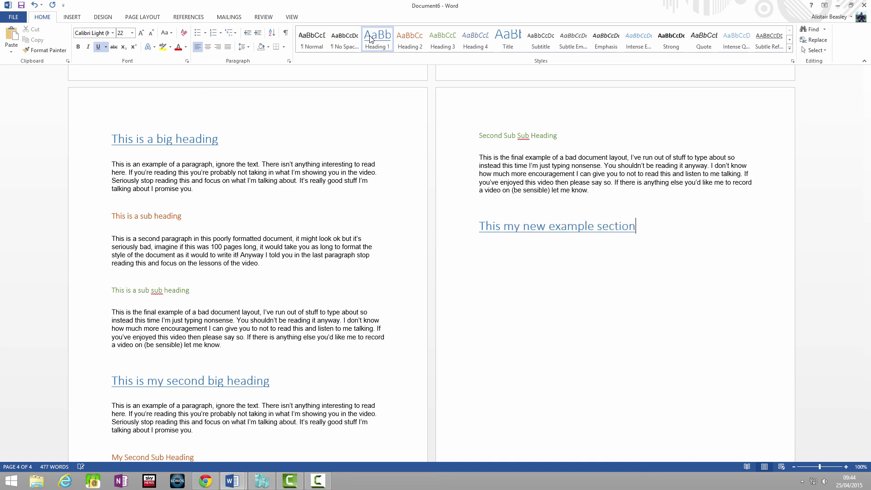
Step: Update the entire table of contents on page 2 so that it includes the new example section heading
scroll(631, 230, "up", 20)
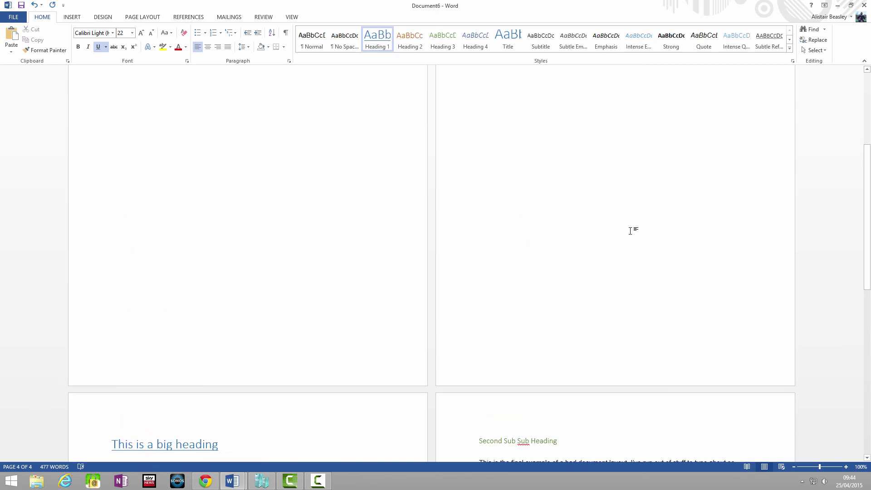
scroll(628, 231, "up", 1)
left_click(626, 200)
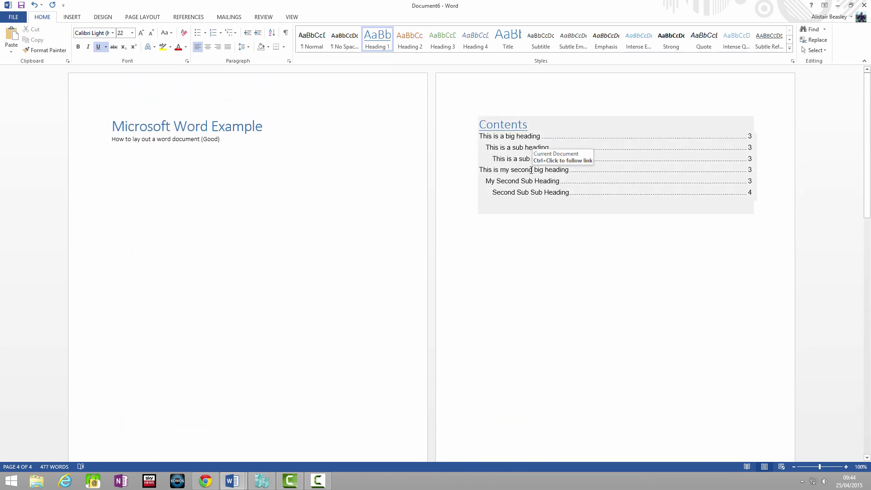
right_click(531, 170)
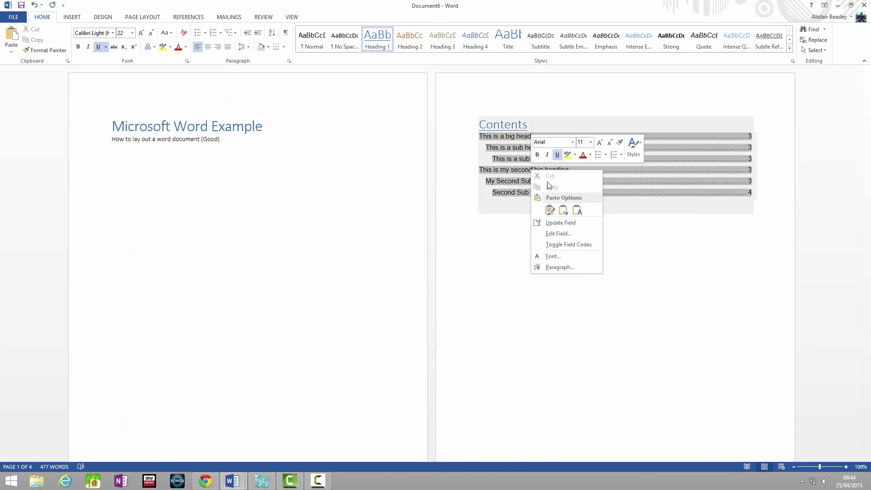
left_click(592, 226)
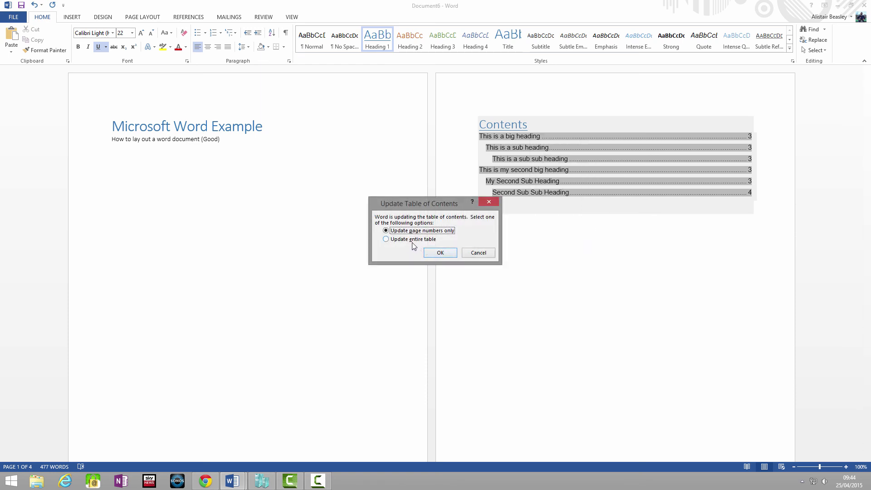
left_click(386, 239)
left_click(440, 253)
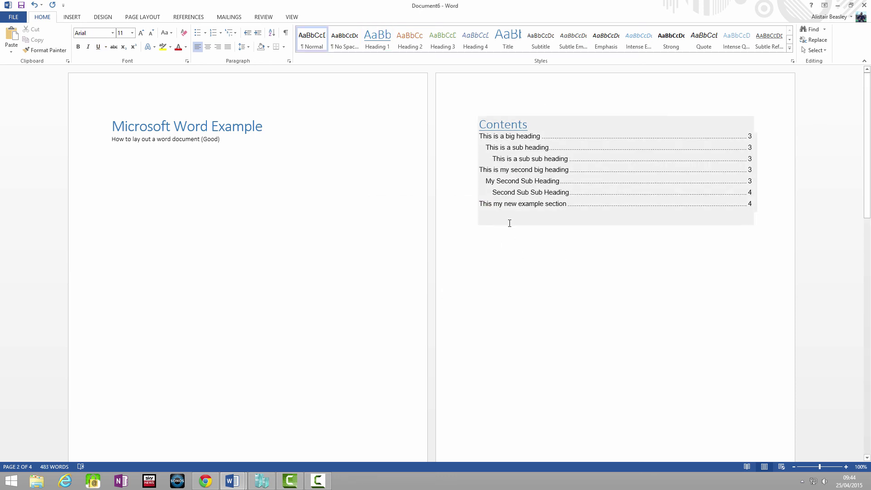
scroll(535, 233, "down", 10)
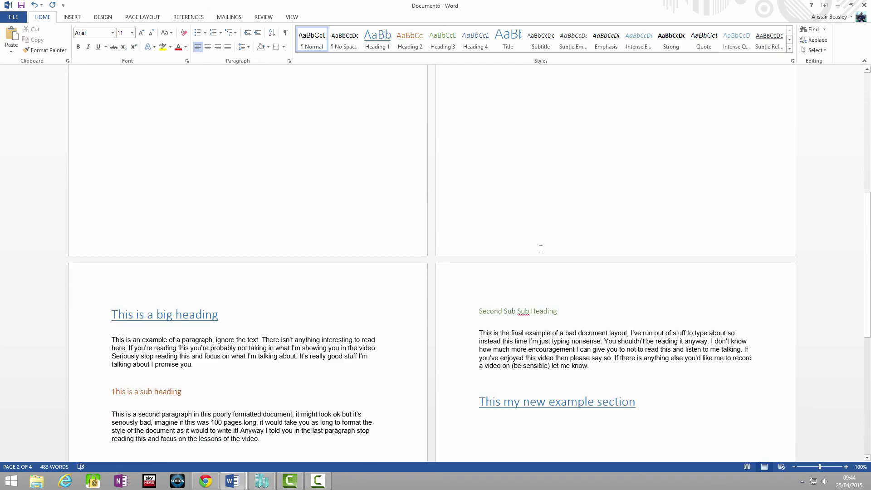